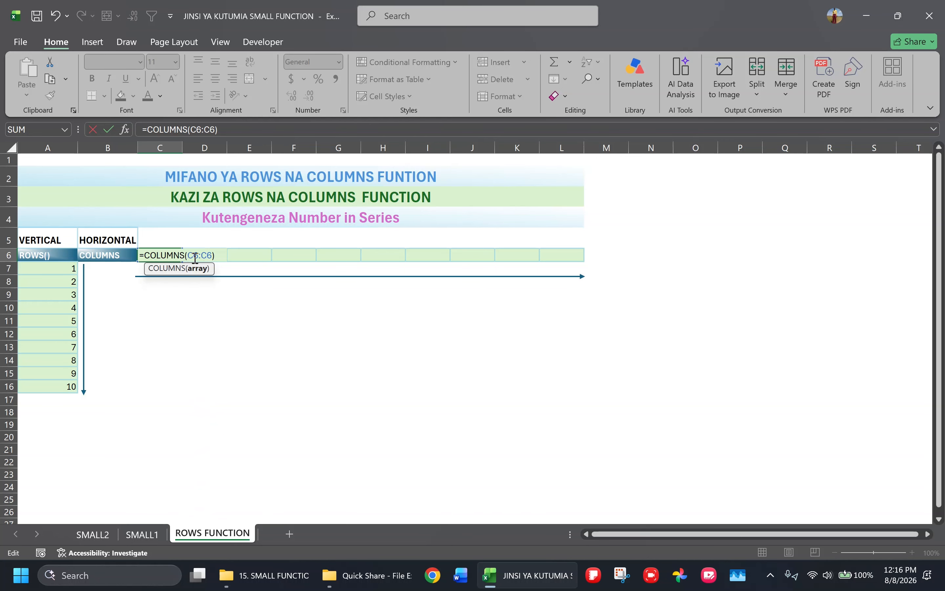
Anchor the first reference in C6 to make =COLUMNS($C$6:C6), and fill the formula across to L6
{"action": "key", "text": "F4"}
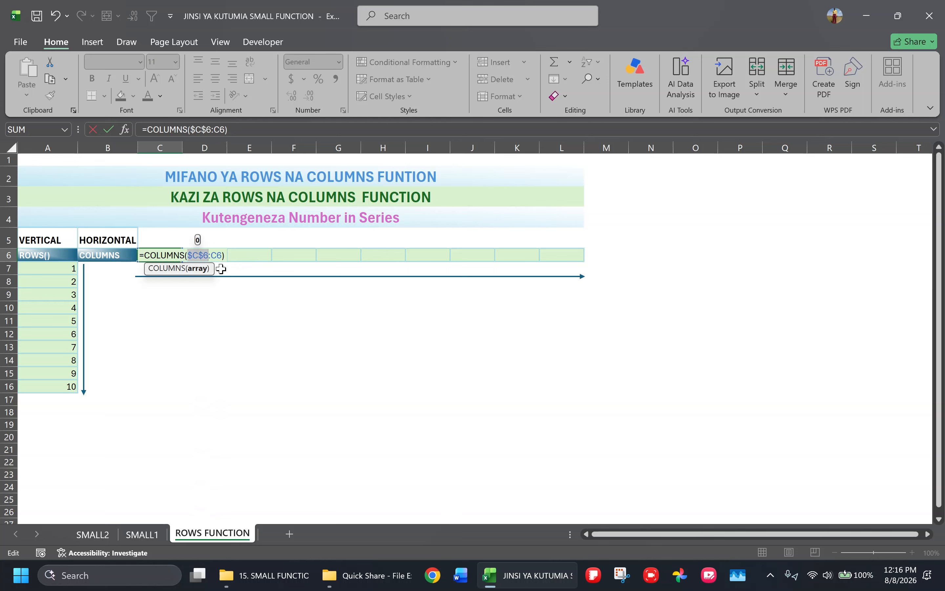
{"action": "left_click", "coordinate": [242, 130]}
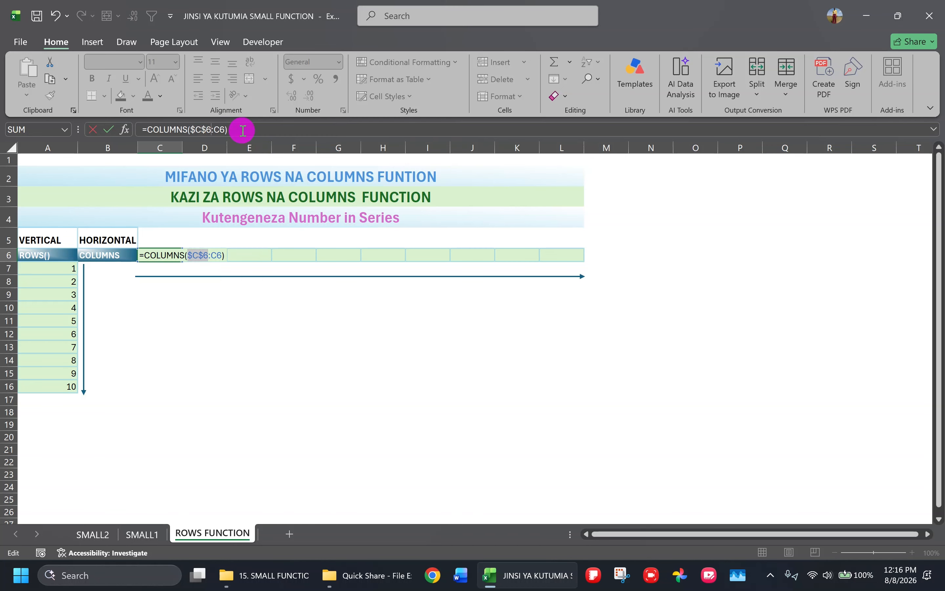
{"action": "key", "text": "ctrl+Return"}
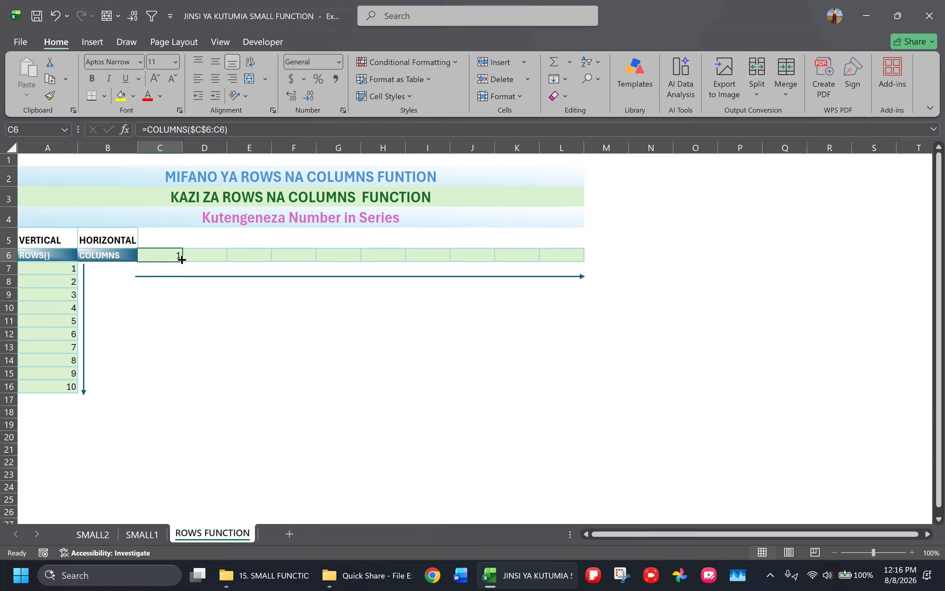
{"action": "left_click_drag", "start_coordinate": [182, 261], "coordinate": [566, 280]}
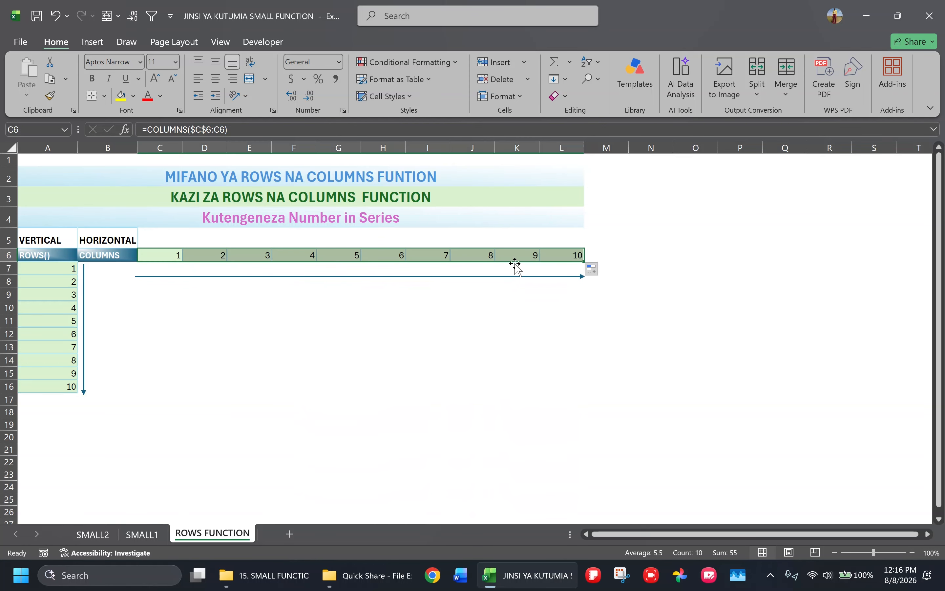
{"action": "left_click", "coordinate": [560, 255]}
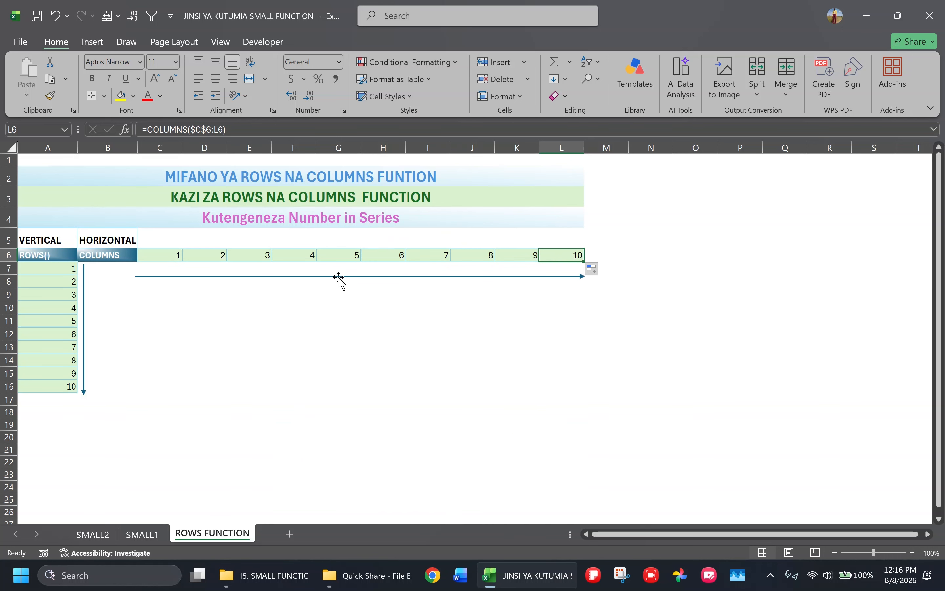
On the SMALL1 sheet, start a SMALL formula in J8 with the WASTANI averages $G$8:$G$23 as its absolute array
{"action": "left_click", "coordinate": [141, 535]}
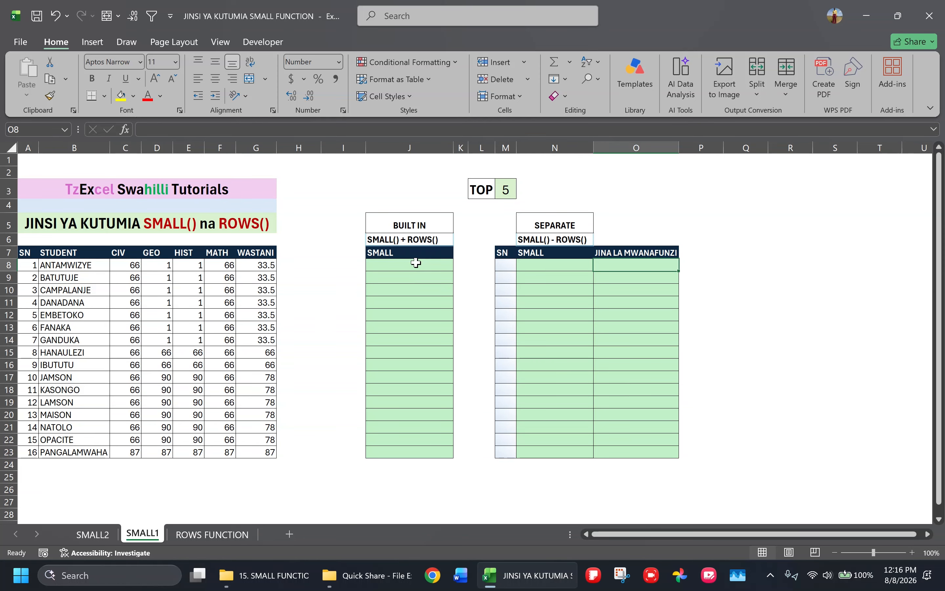
{"action": "left_click", "coordinate": [394, 265]}
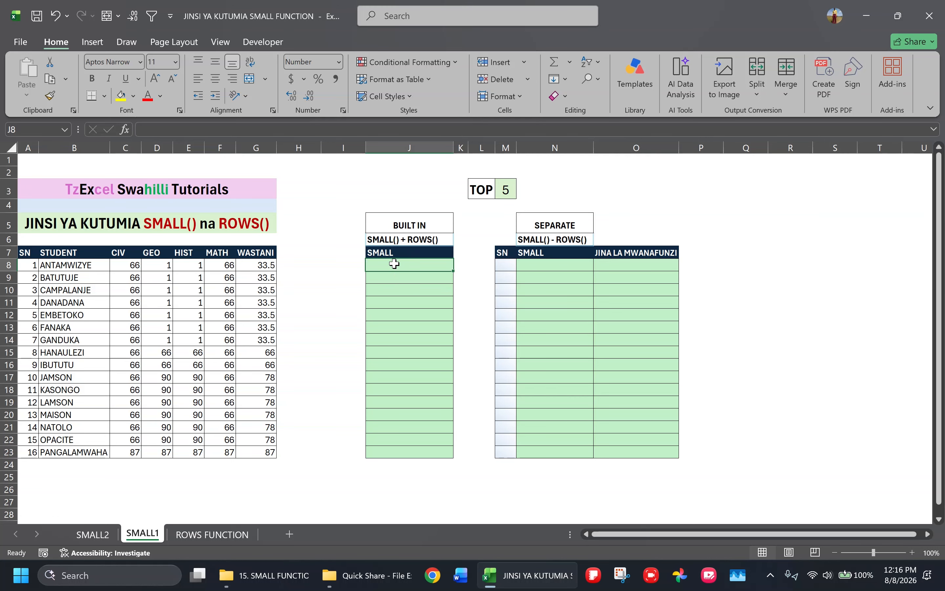
{"action": "left_click", "coordinate": [394, 264]}
{"action": "type", "text": "="}
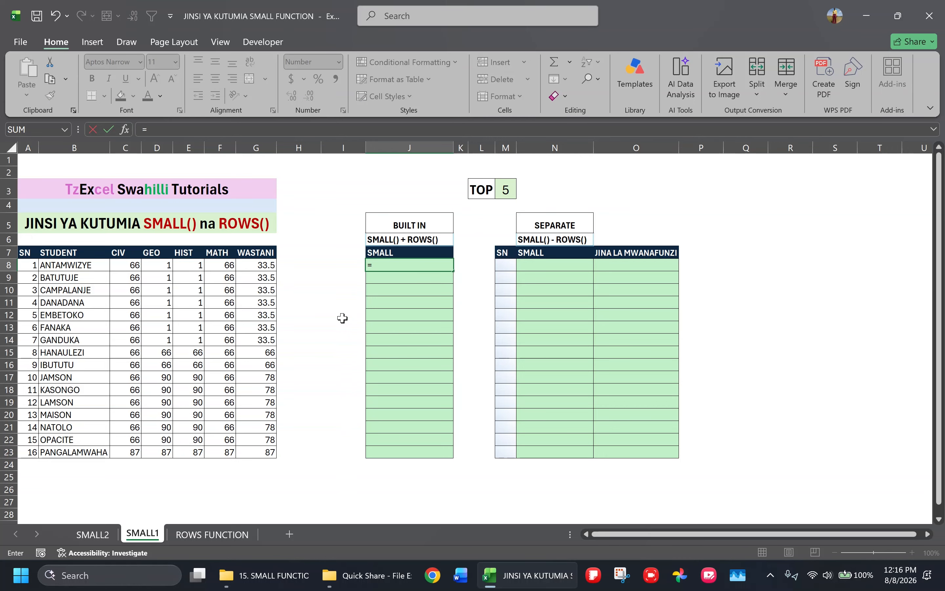
{"action": "type", "text": "SMALL("}
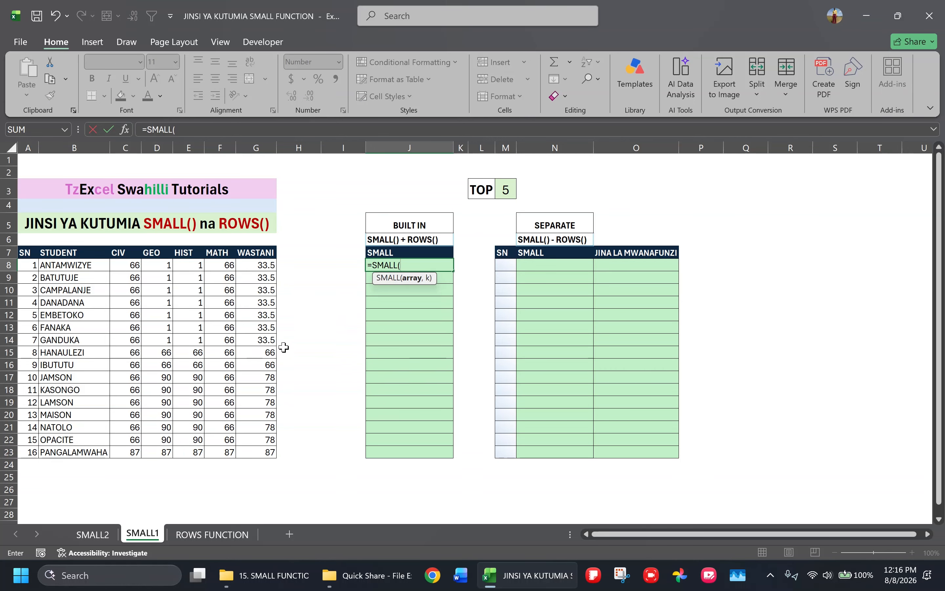
{"action": "left_click", "coordinate": [261, 265]}
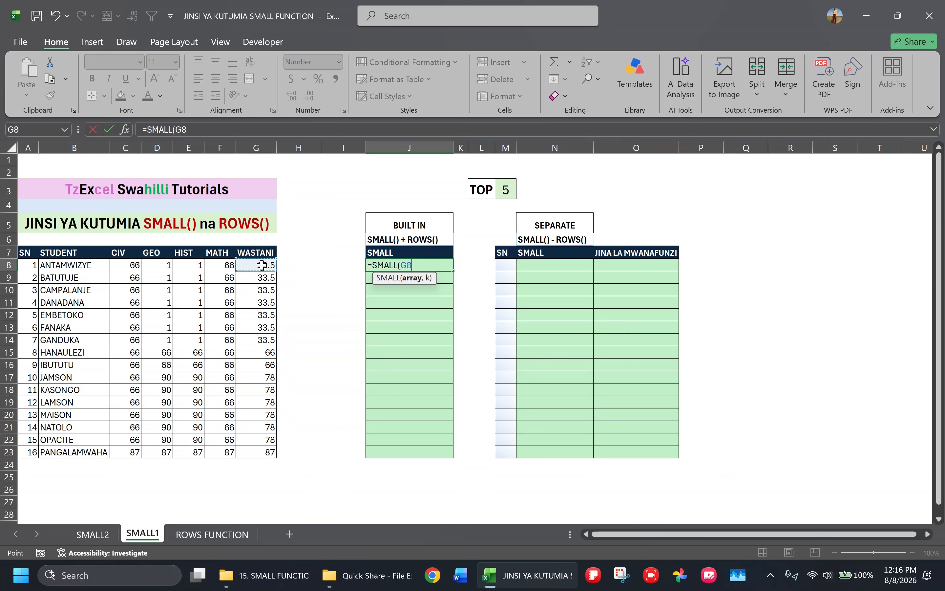
{"action": "left_click_drag", "start_coordinate": [261, 265], "coordinate": [251, 451]}
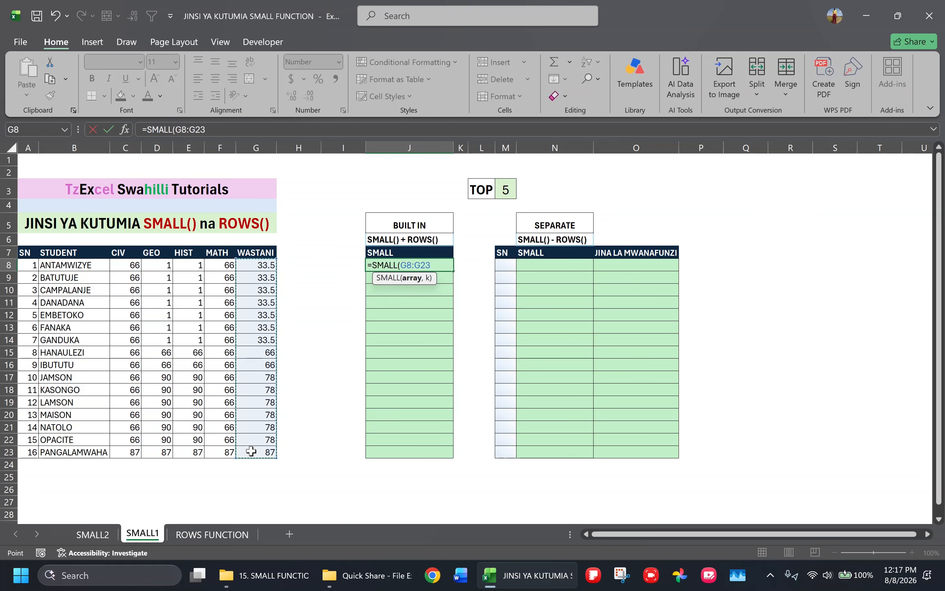
{"action": "key", "text": "F4"}
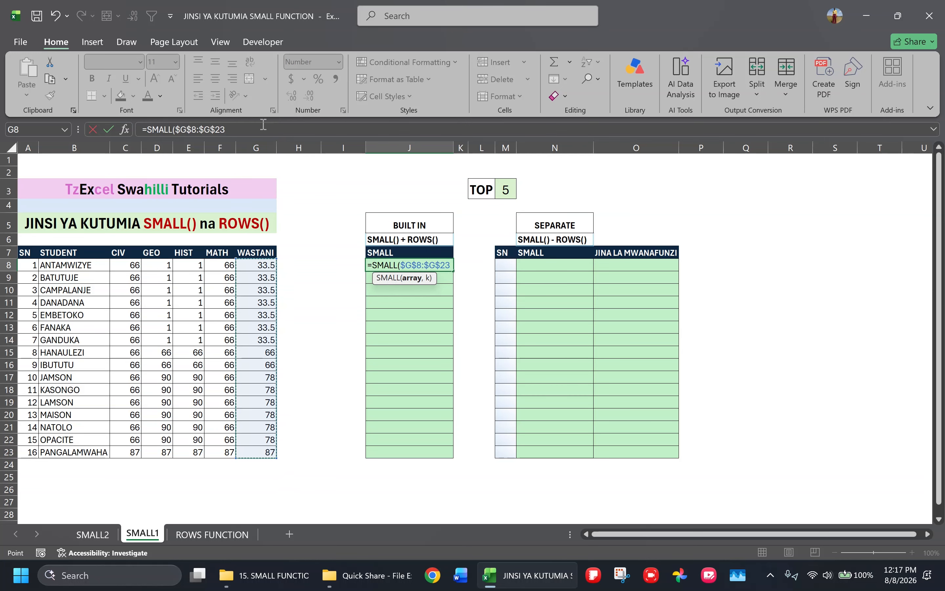
Try to complete the SMALL formula in J8 with only its array argument
{"action": "left_click", "coordinate": [252, 127]}
{"action": "type", "text": ")"}
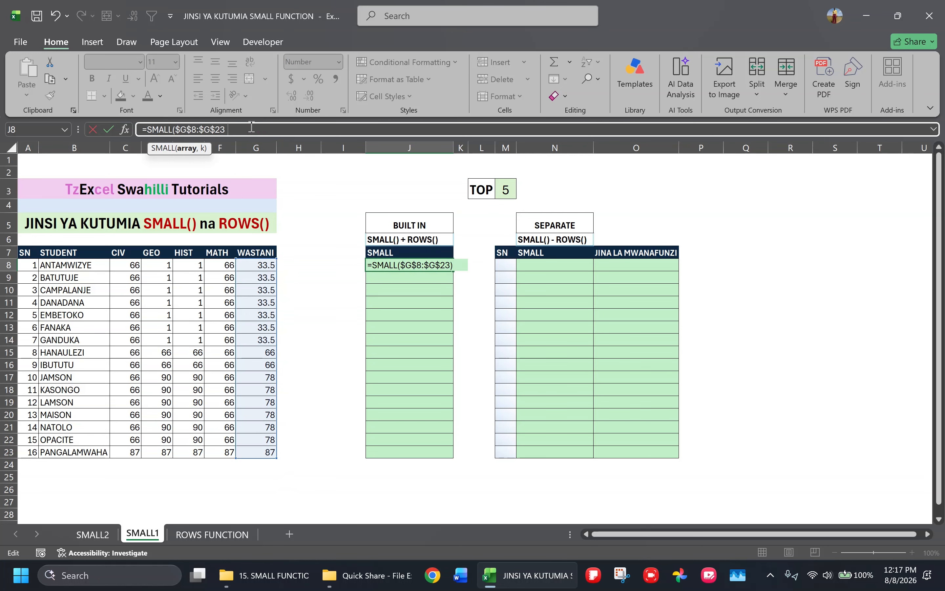
{"action": "key", "text": "Return"}
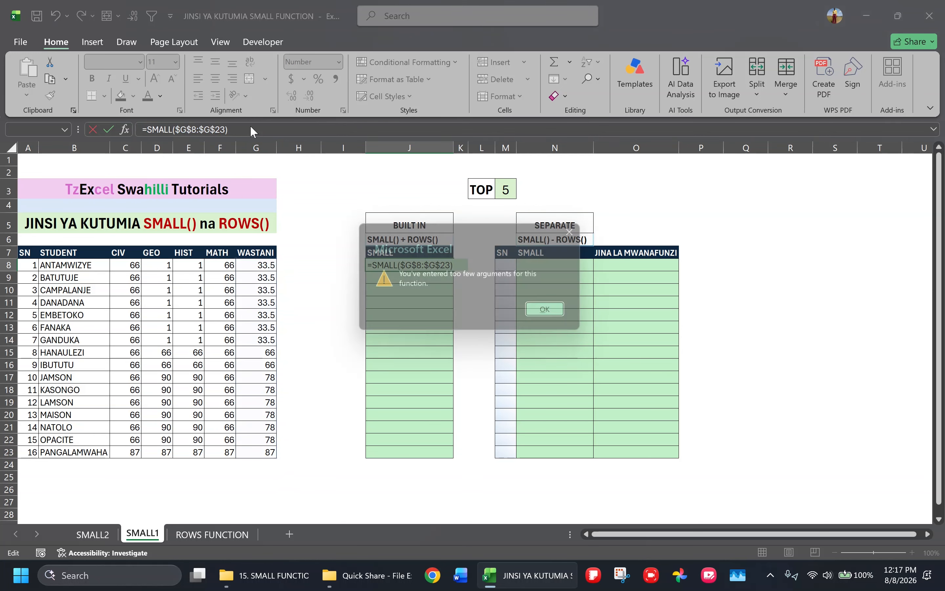
{"action": "key", "text": "Return"}
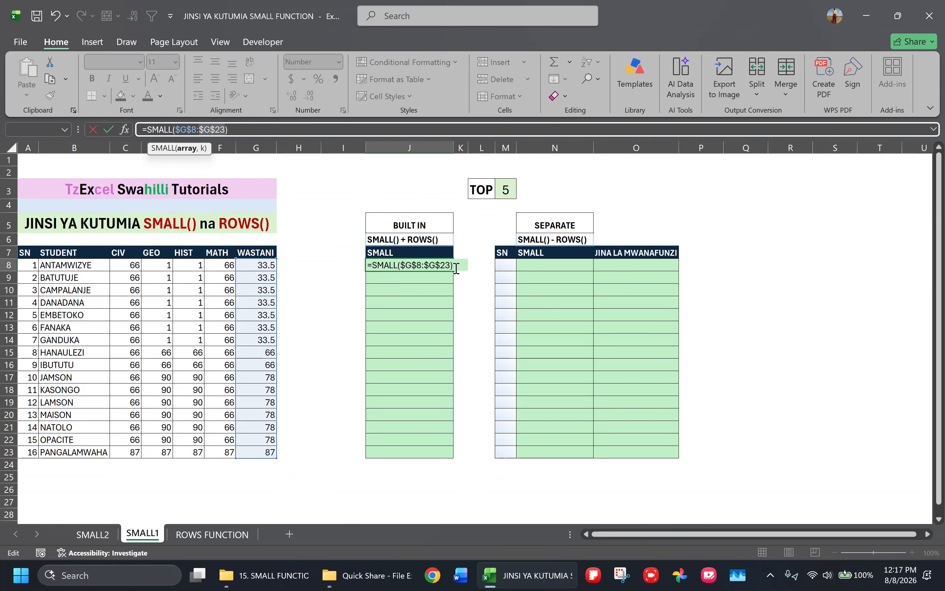
{"action": "left_click", "coordinate": [245, 127]}
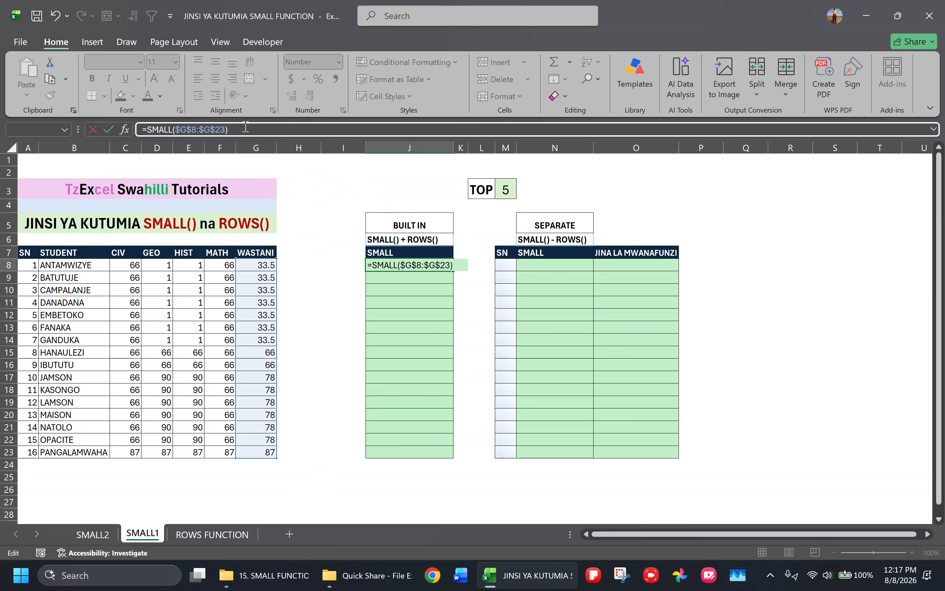
{"action": "key", "text": "BackSpace"}
Complete J8 as =SMALL($G$8:$G$23,ROWS($J$8:J8)) and fill the formula down to J23
{"action": "type", "text": ","}
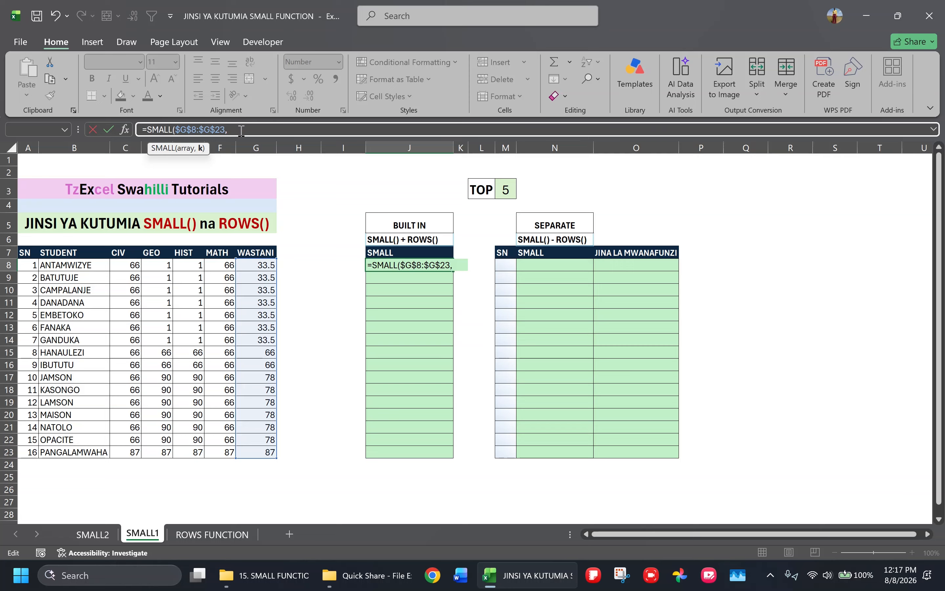
{"action": "type", "text": "ROWS("}
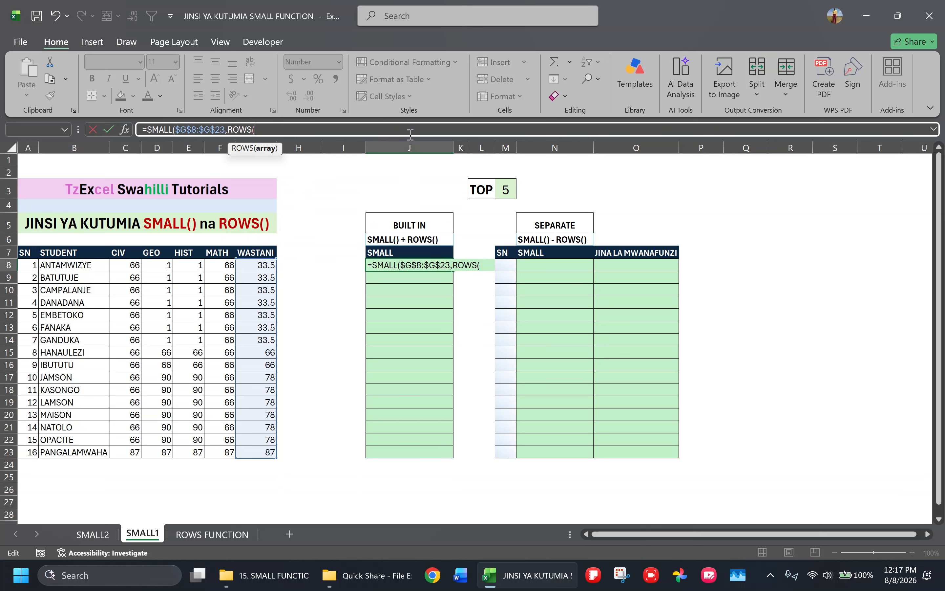
{"action": "left_click", "coordinate": [416, 144]}
{"action": "type", "text": "8:"}
{"action": "type", "text": "J8:J8"}
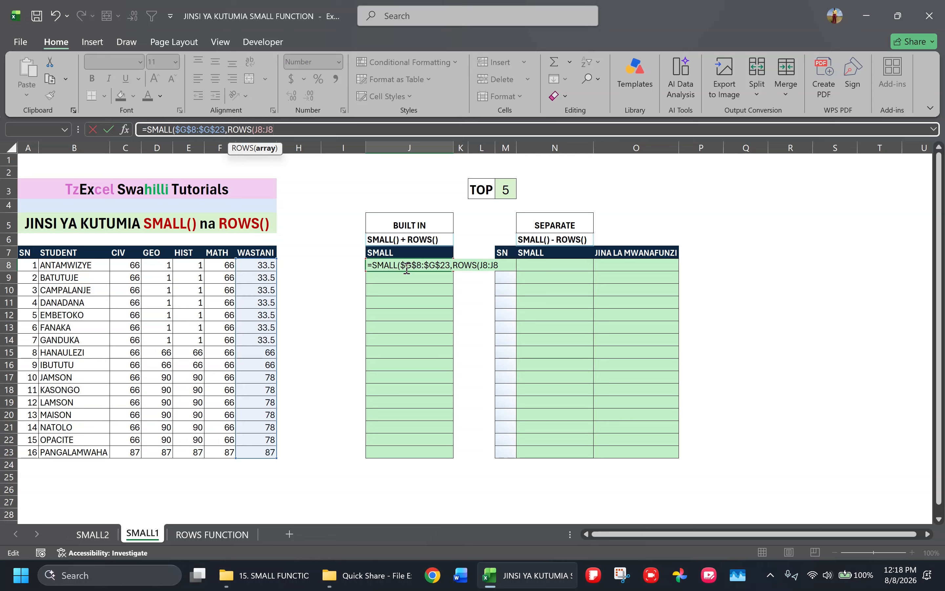
{"action": "left_click", "coordinate": [484, 264]}
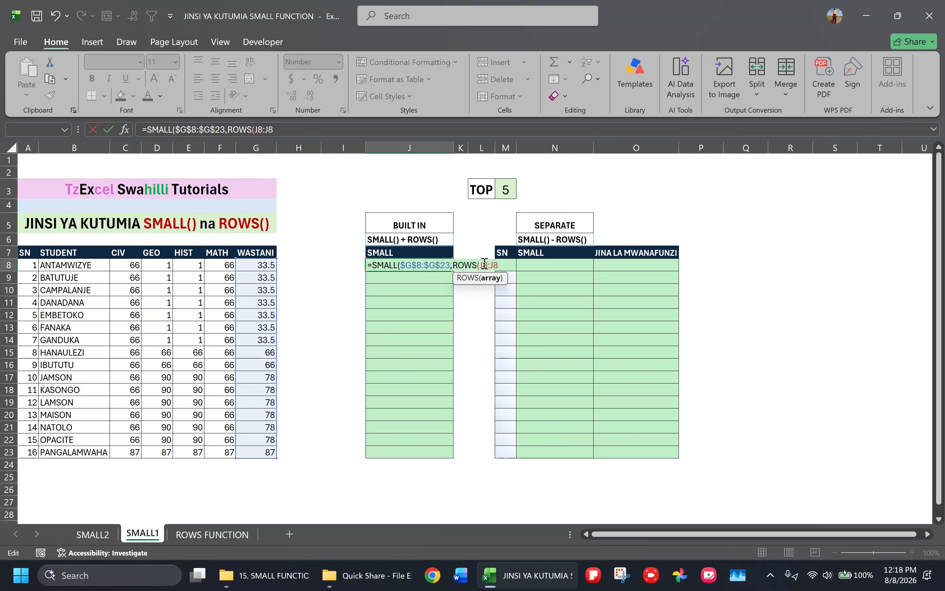
{"action": "key", "text": "F4"}
{"action": "left_click", "coordinate": [297, 131]}
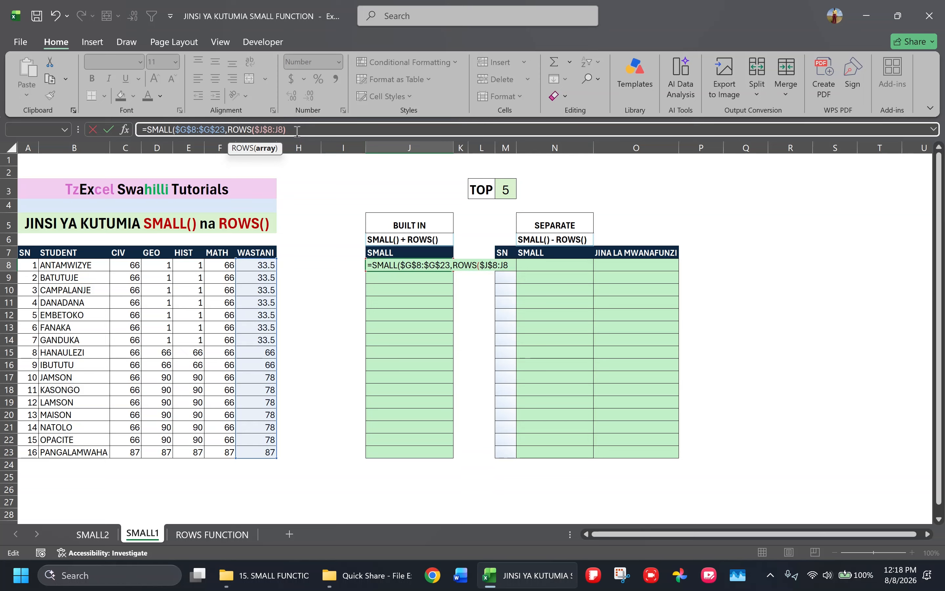
{"action": "key", "text": "Return"}
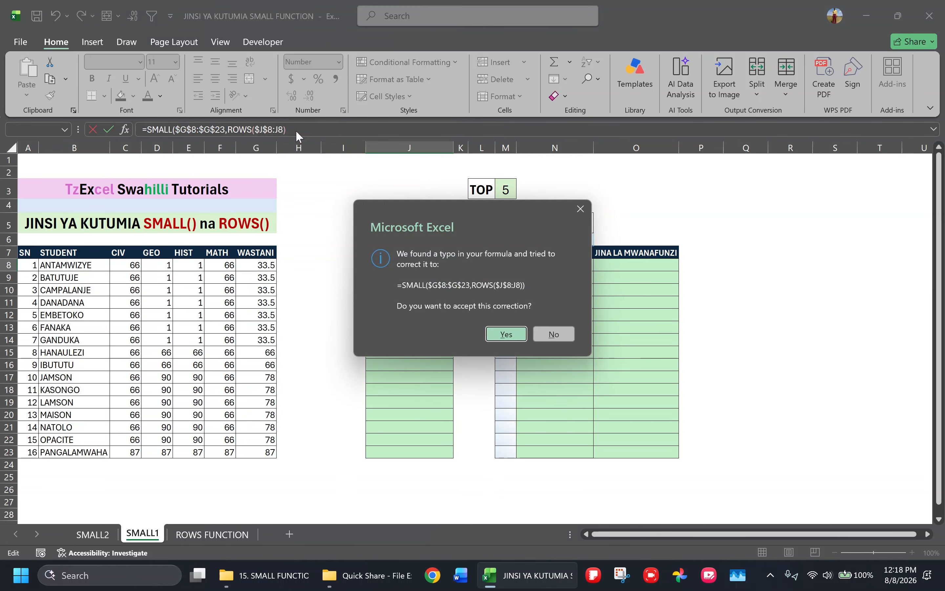
{"action": "key", "text": "Return"}
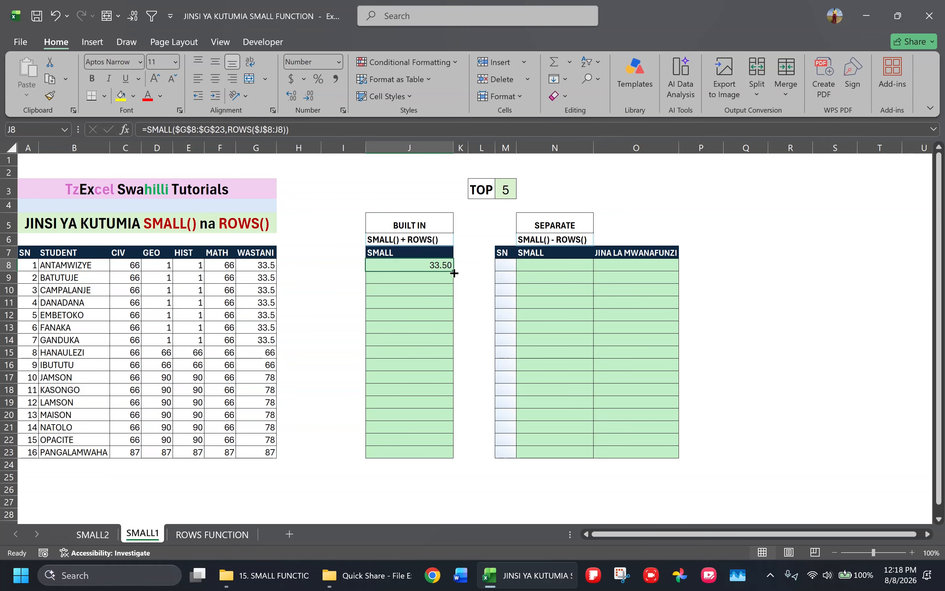
{"action": "left_click_drag", "start_coordinate": [452, 270], "coordinate": [437, 454]}
{"action": "left_click", "coordinate": [437, 450]}
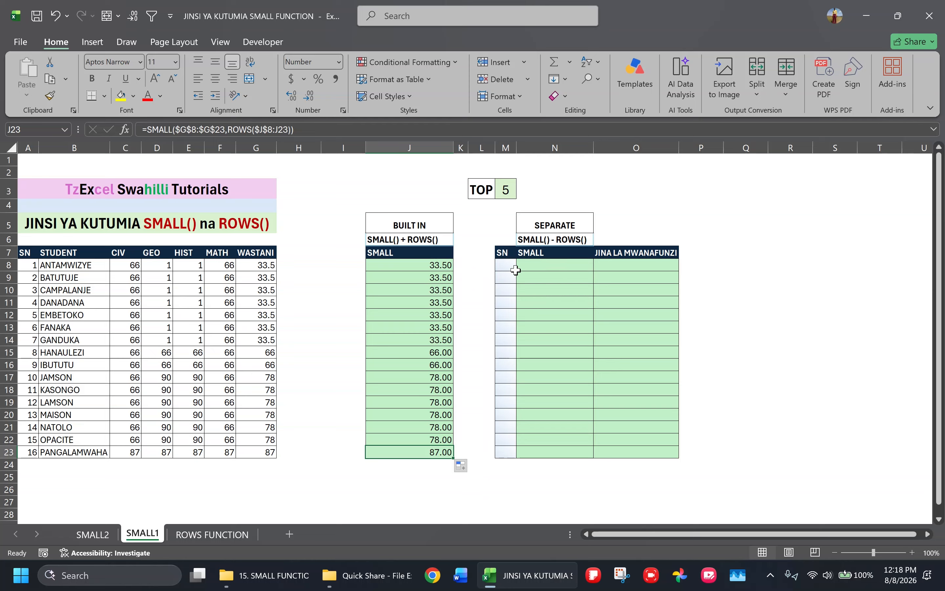
Number the SN column of the SEPARATE table with =ROWS($M$8:M8) in M8, filled down to M23
{"action": "left_click", "coordinate": [506, 266]}
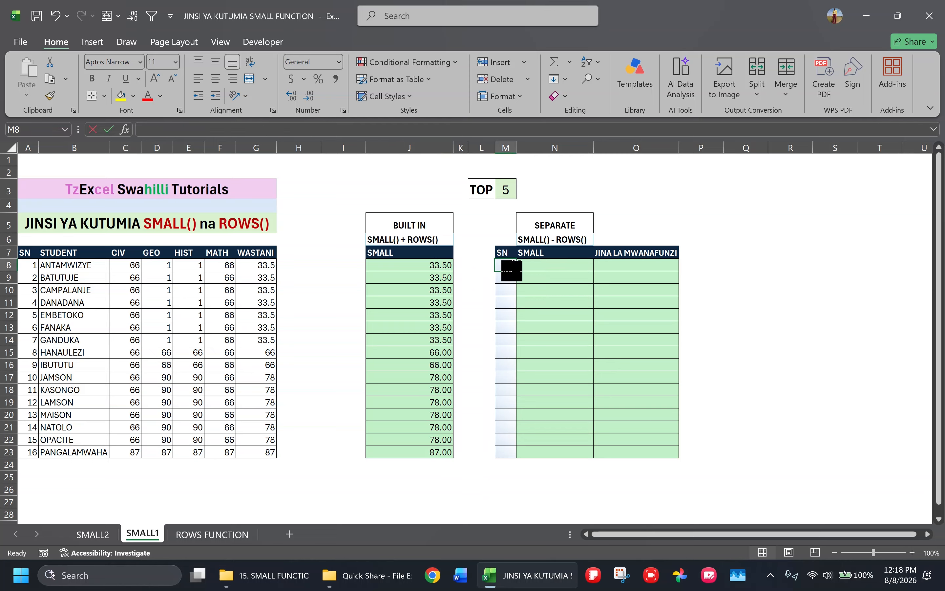
{"action": "type", "text": "=ROWS("}
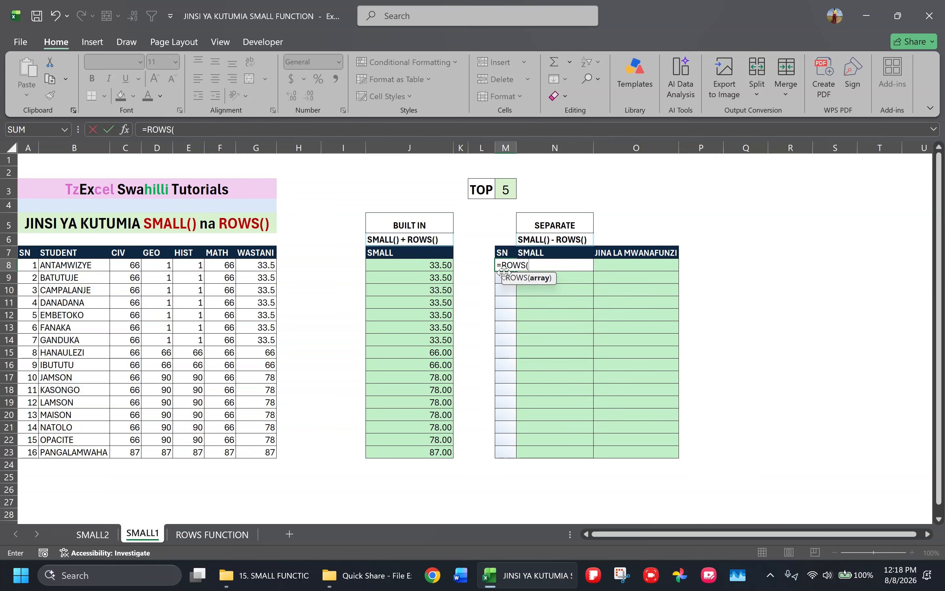
{"action": "type", "text": "M8:M8)"}
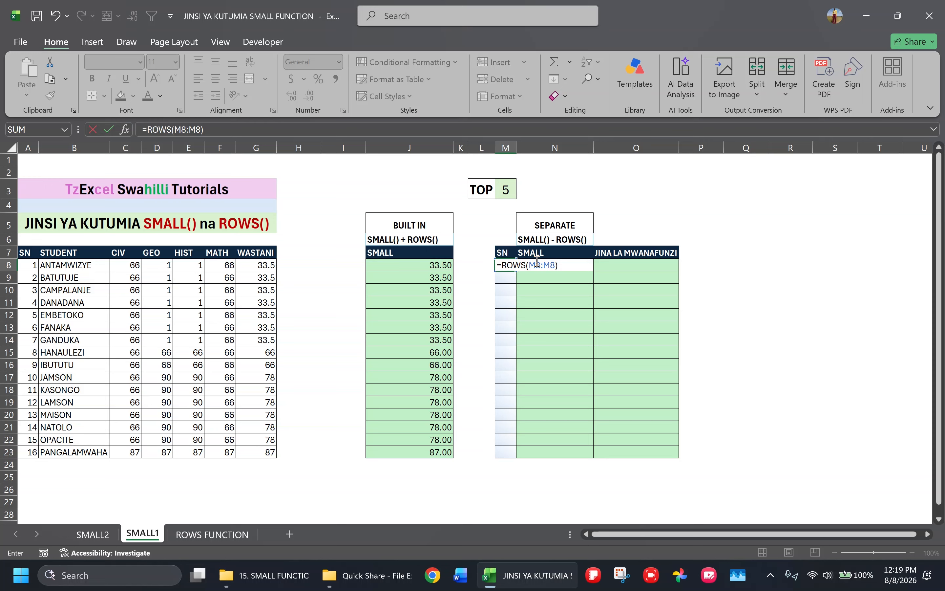
{"action": "left_click", "coordinate": [537, 264]}
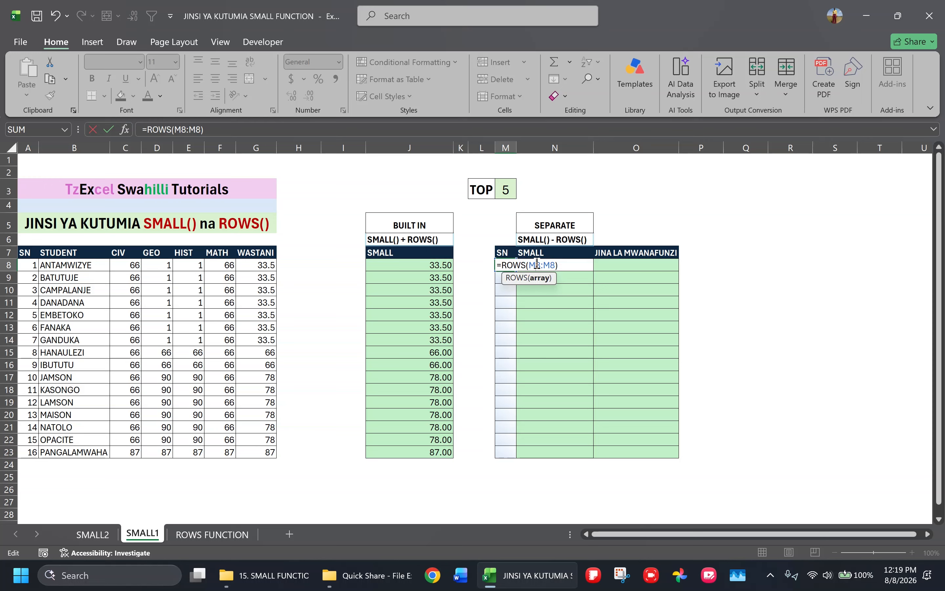
{"action": "key", "text": "F4"}
{"action": "left_click", "coordinate": [572, 266]}
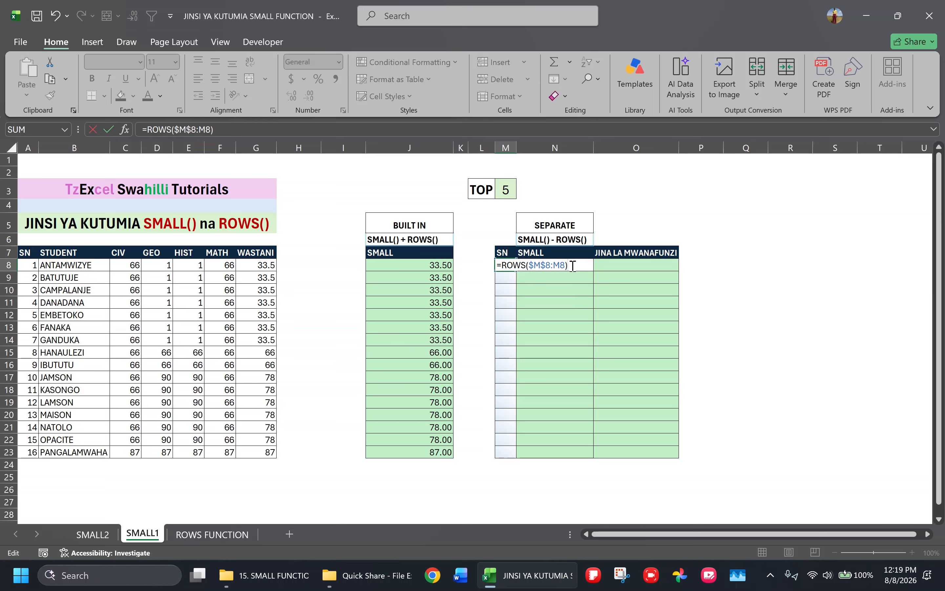
{"action": "key", "text": "ctrl+Return"}
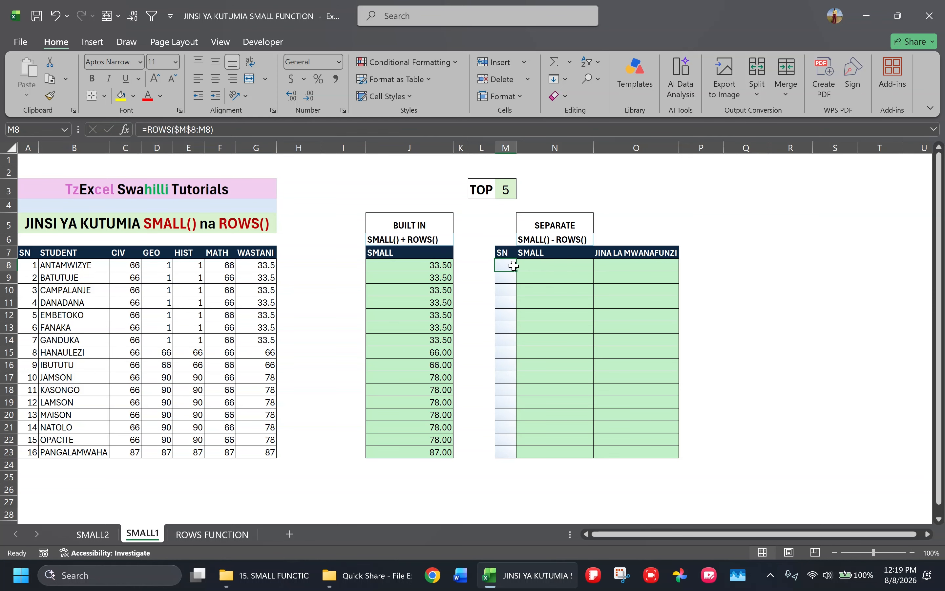
{"action": "left_click_drag", "start_coordinate": [516, 269], "coordinate": [519, 455]}
{"action": "left_click", "coordinate": [562, 314]}
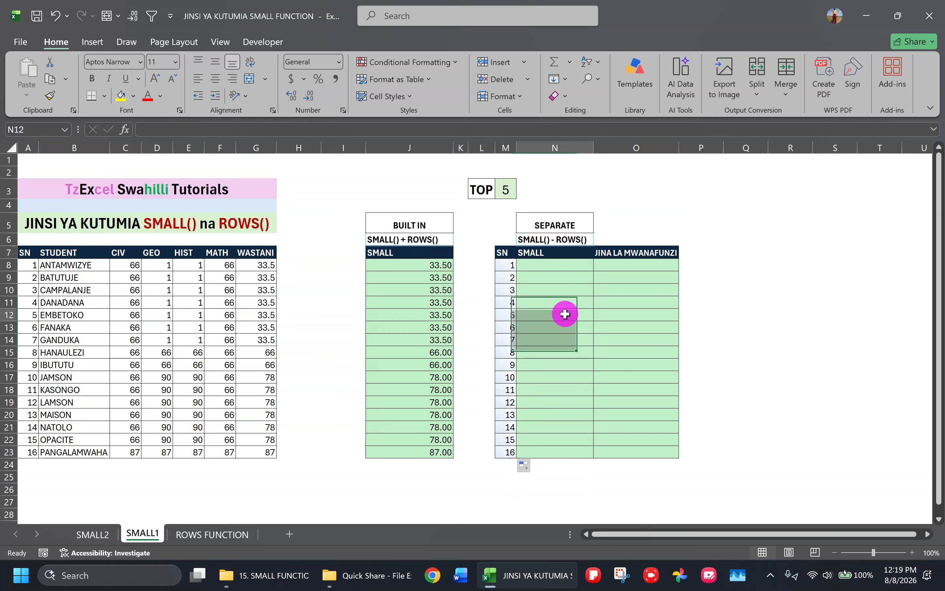
Enter =SMALL($G$8:$G$23,M8) in N8 of the SEPARATE table and fill it down to N23
{"action": "left_click", "coordinate": [560, 271]}
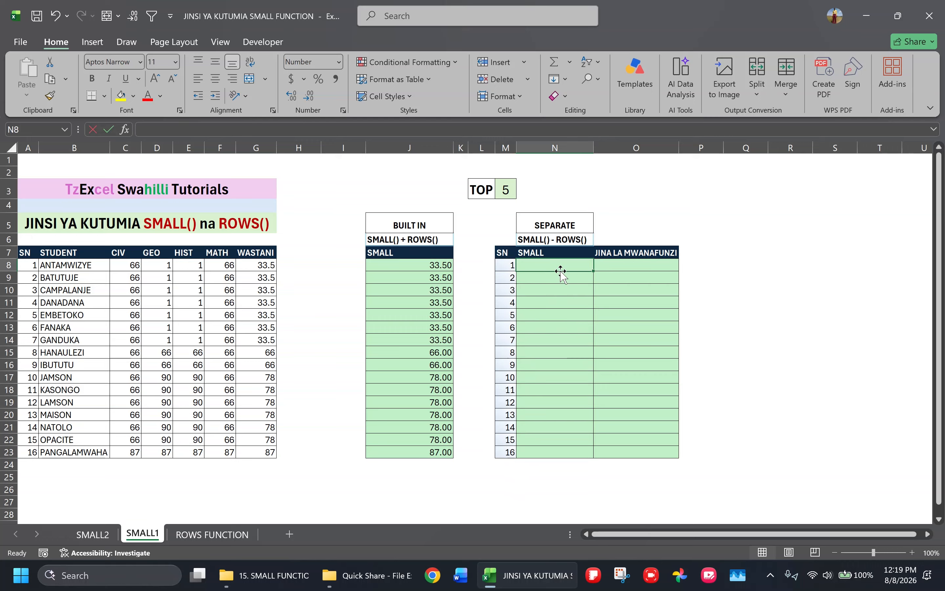
{"action": "type", "text": "=SMALL("}
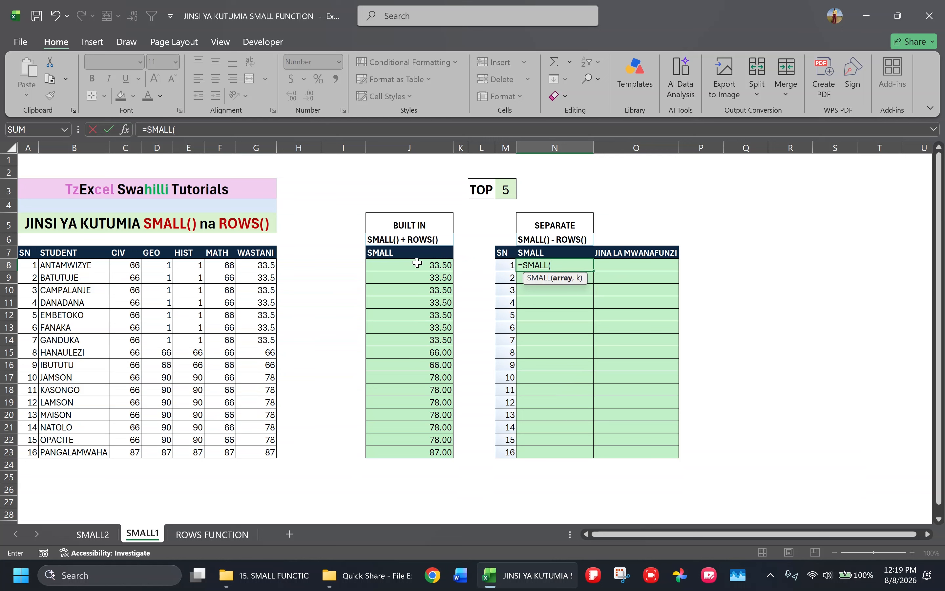
{"action": "left_click_drag", "start_coordinate": [254, 265], "coordinate": [261, 450]}
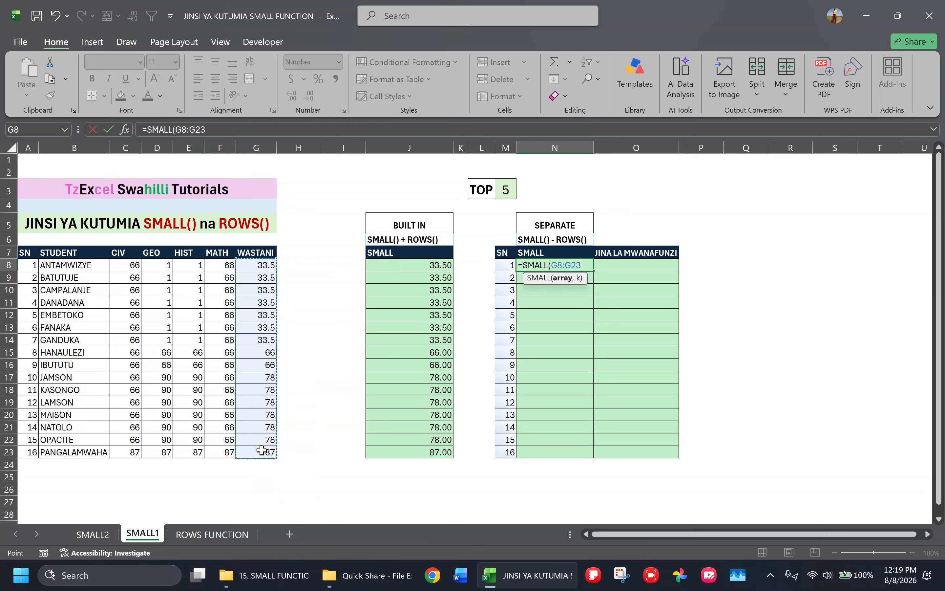
{"action": "key", "text": "F4"}
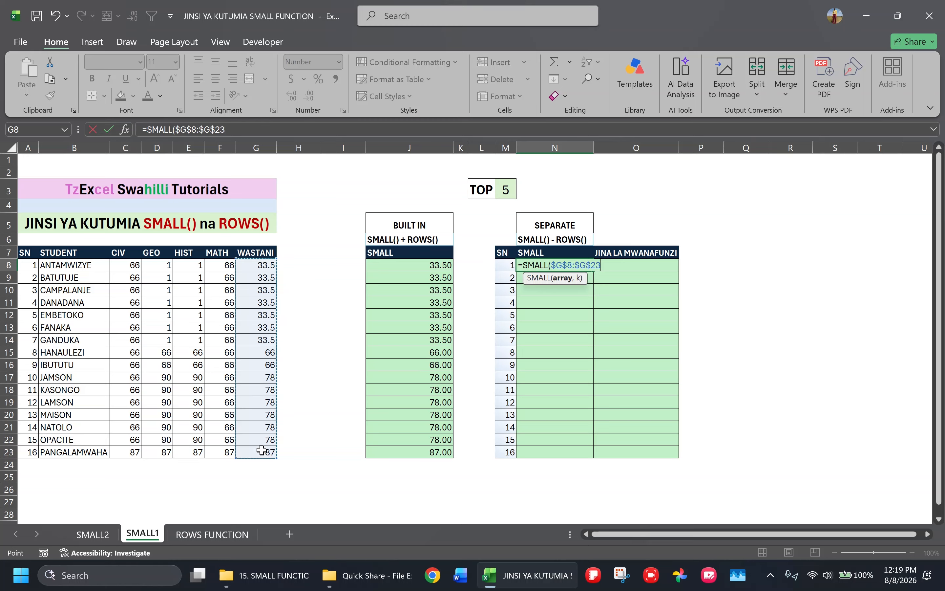
{"action": "type", "text": ","}
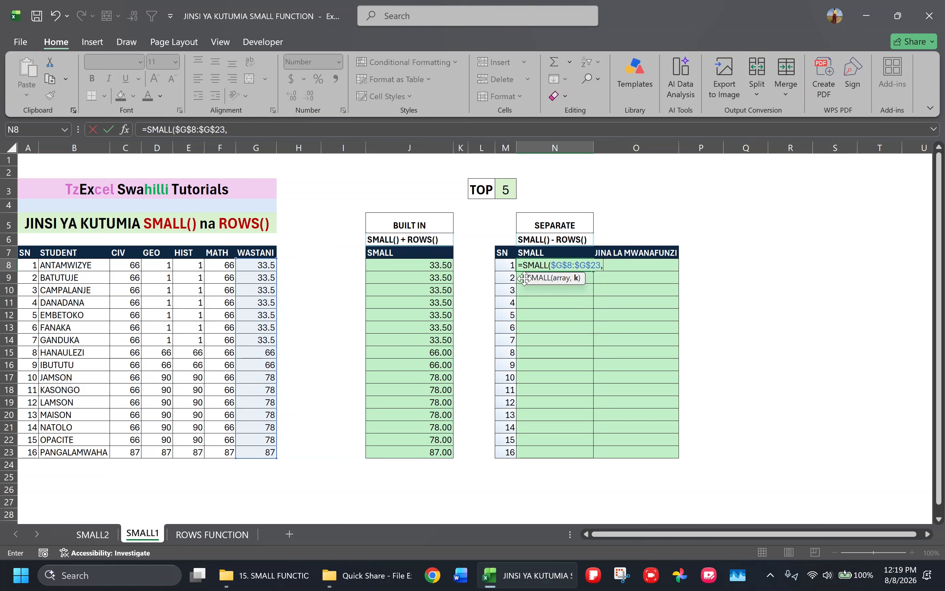
{"action": "left_click", "coordinate": [505, 267]}
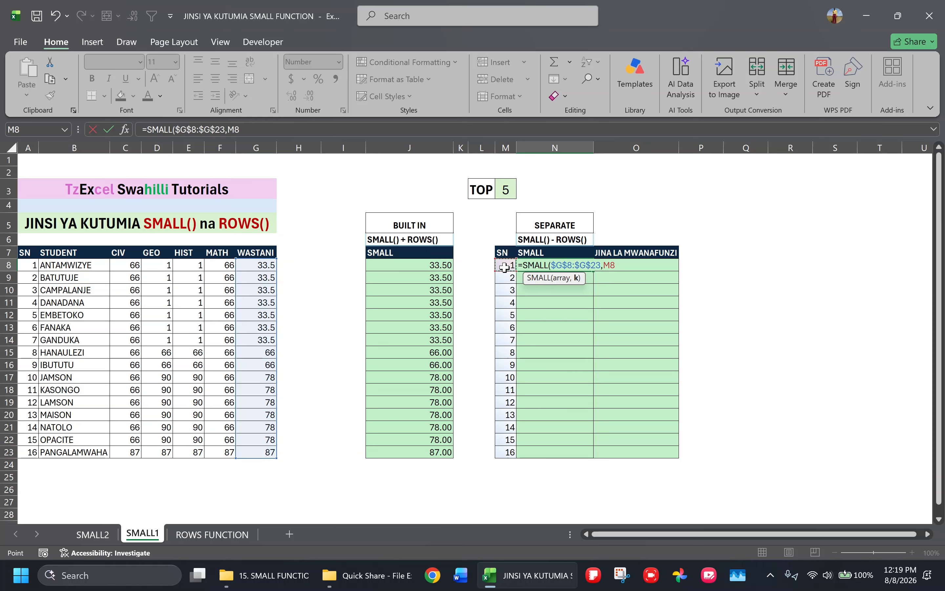
{"action": "type", "text": ")"}
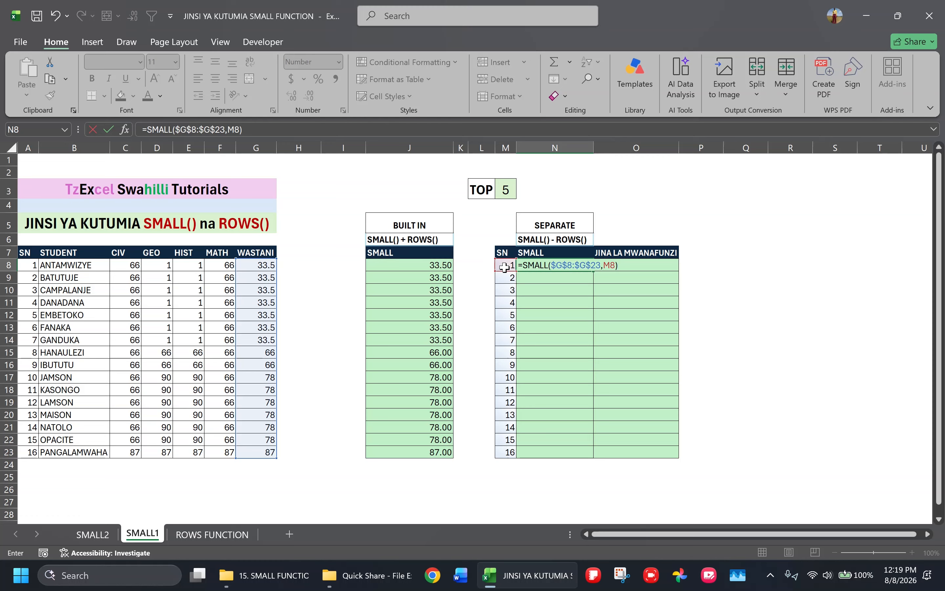
{"action": "key", "text": "ctrl+Return"}
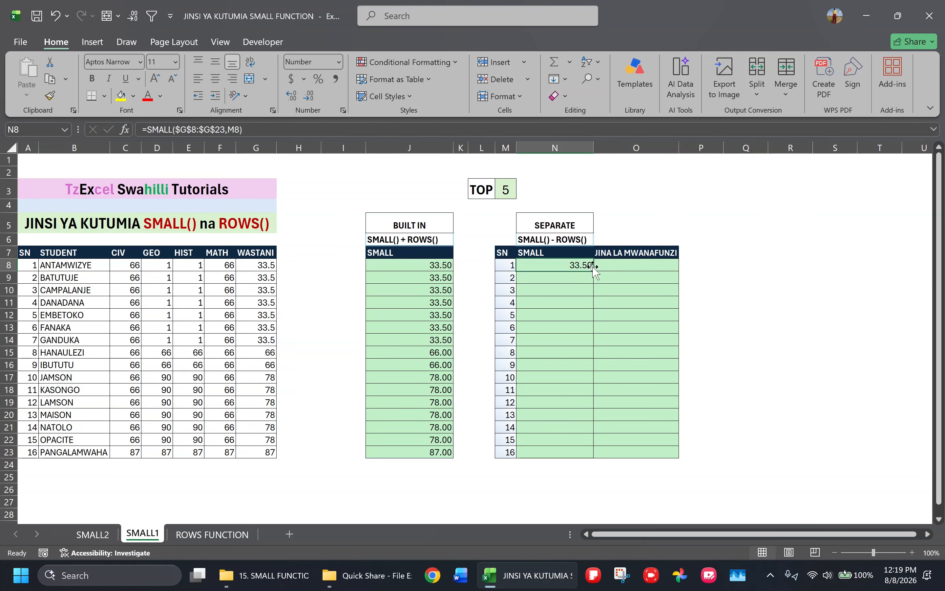
{"action": "left_click_drag", "start_coordinate": [593, 272], "coordinate": [593, 455]}
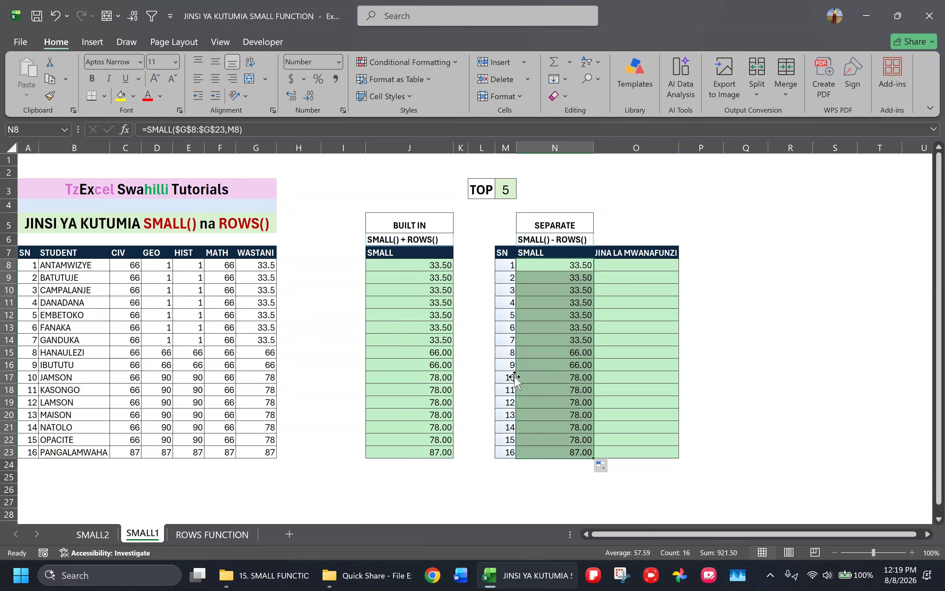
{"action": "left_click", "coordinate": [574, 340]}
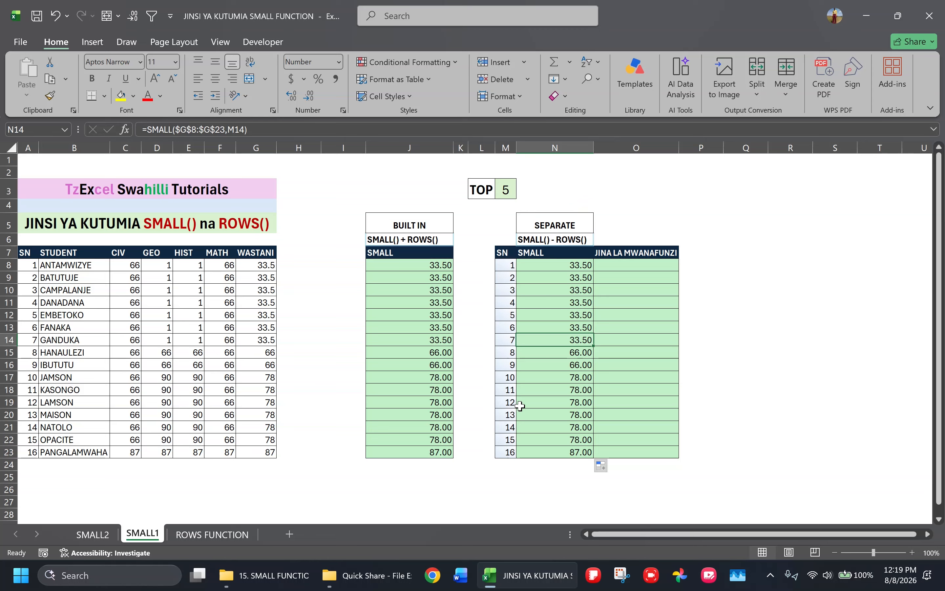
Rework the SN formula in M8 as =IF(ROWS($M$8:M8)>M3,"",ROWS($M$8:M8)) and fill it down to M23
{"action": "left_click", "coordinate": [510, 264]}
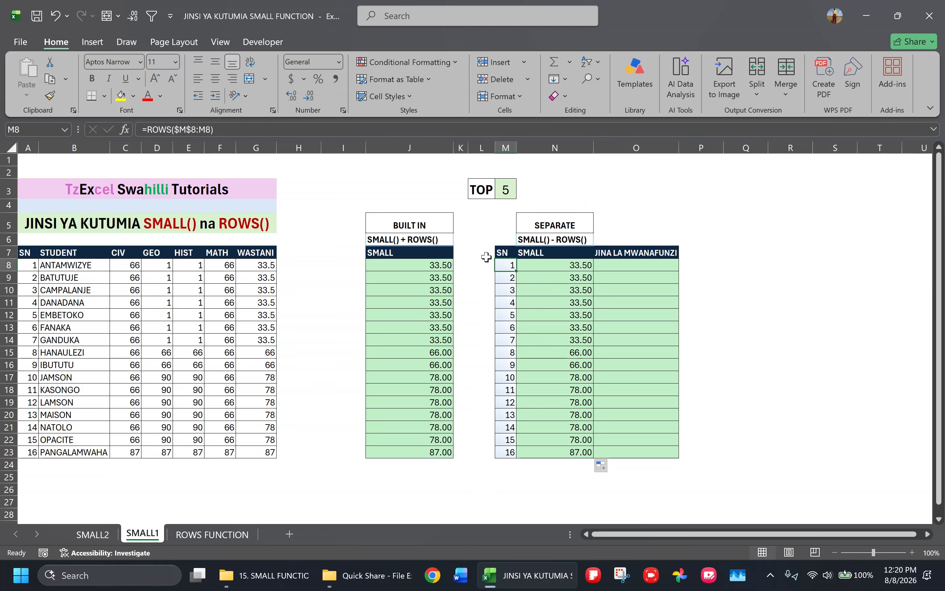
{"action": "left_click", "coordinate": [214, 129]}
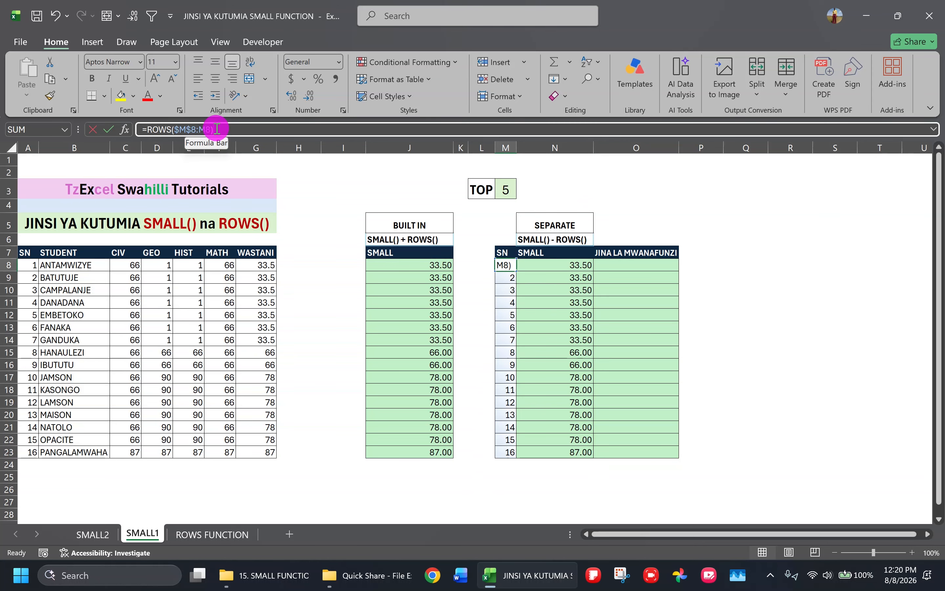
{"action": "left_click", "coordinate": [147, 129]}
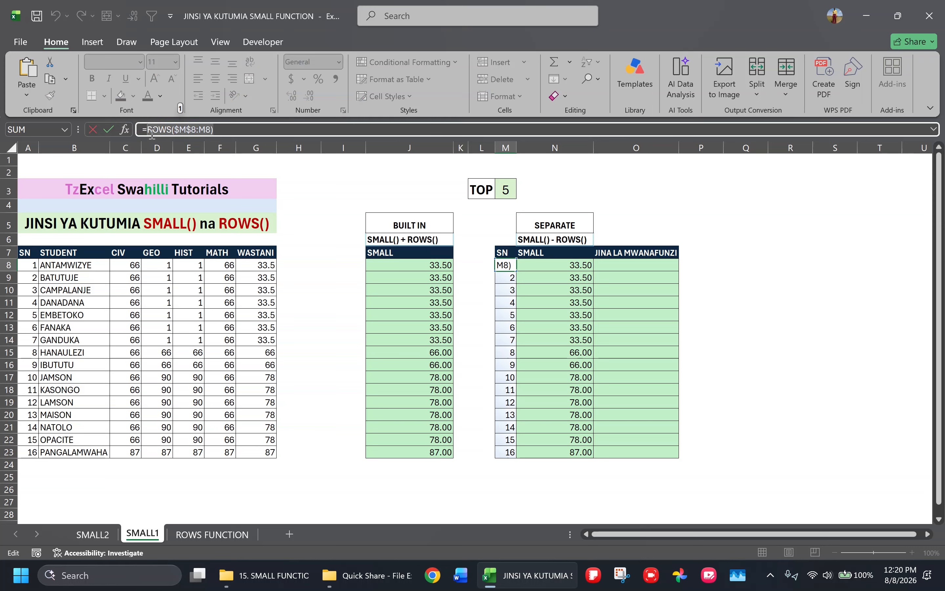
{"action": "left_click", "coordinate": [149, 129]}
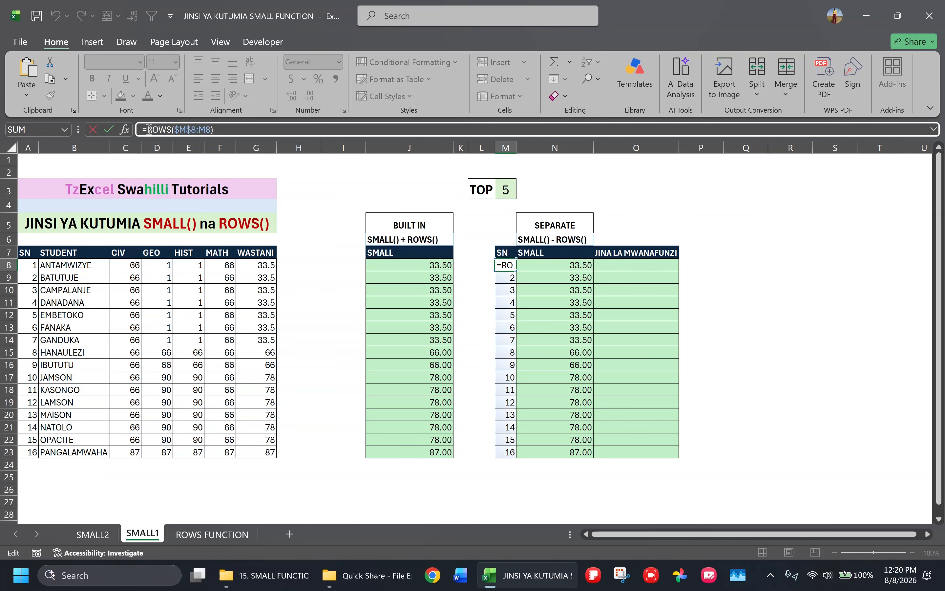
{"action": "type", "text": "IF("}
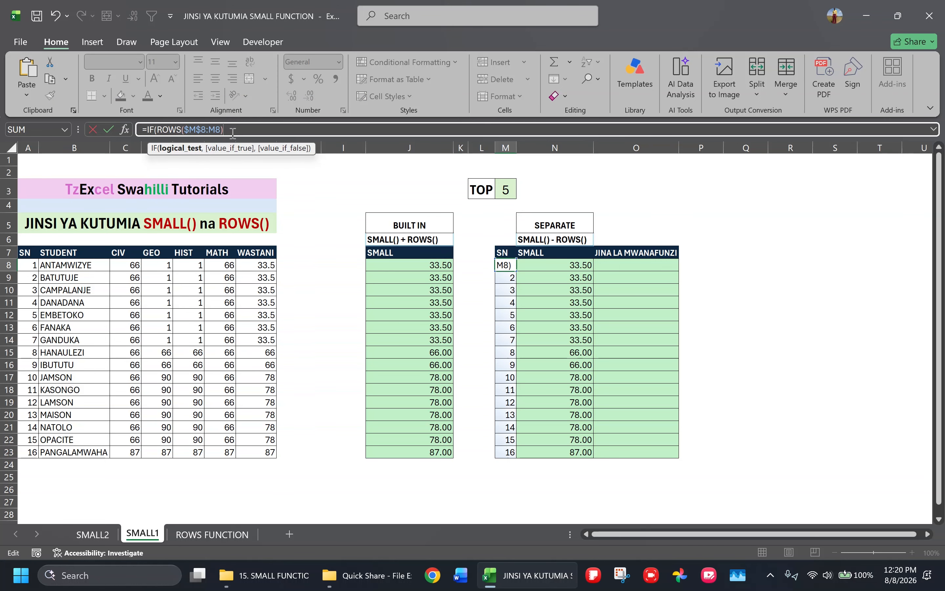
{"action": "type", "text": ">"}
{"action": "left_click", "coordinate": [506, 191]}
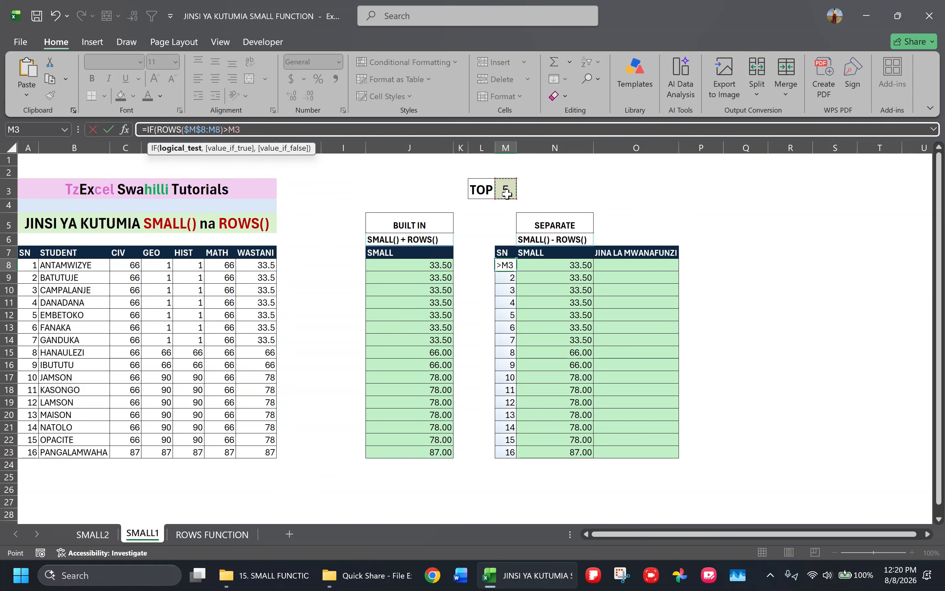
{"action": "type", "text": ","}
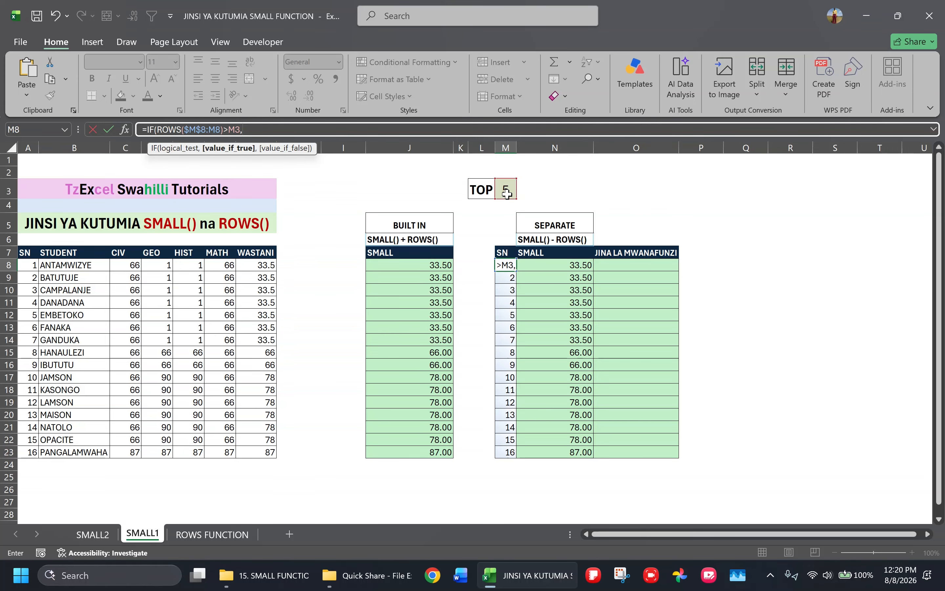
{"action": "type", "text": "\"\","}
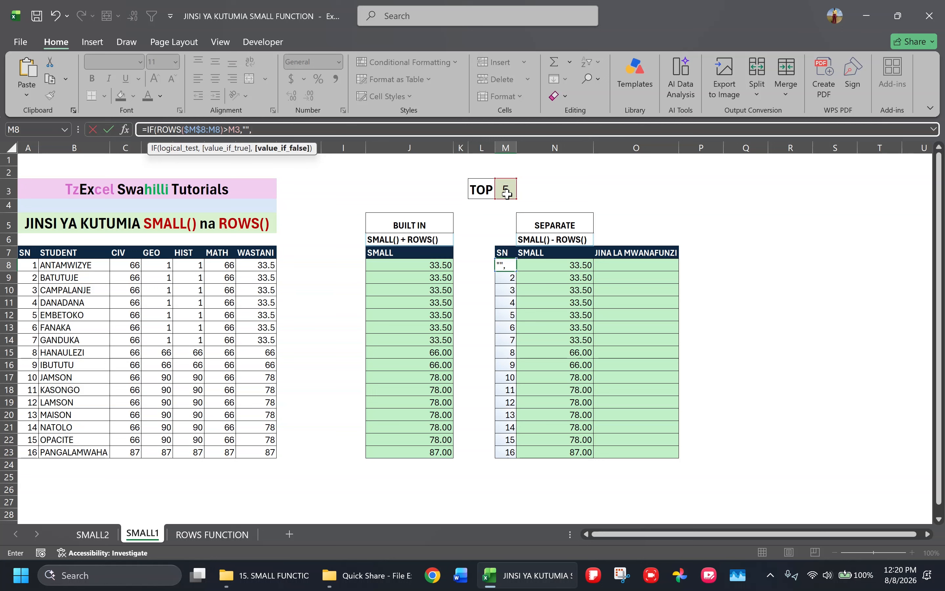
{"action": "key", "text": "ctrl+v"}
{"action": "type", "text": ")"}
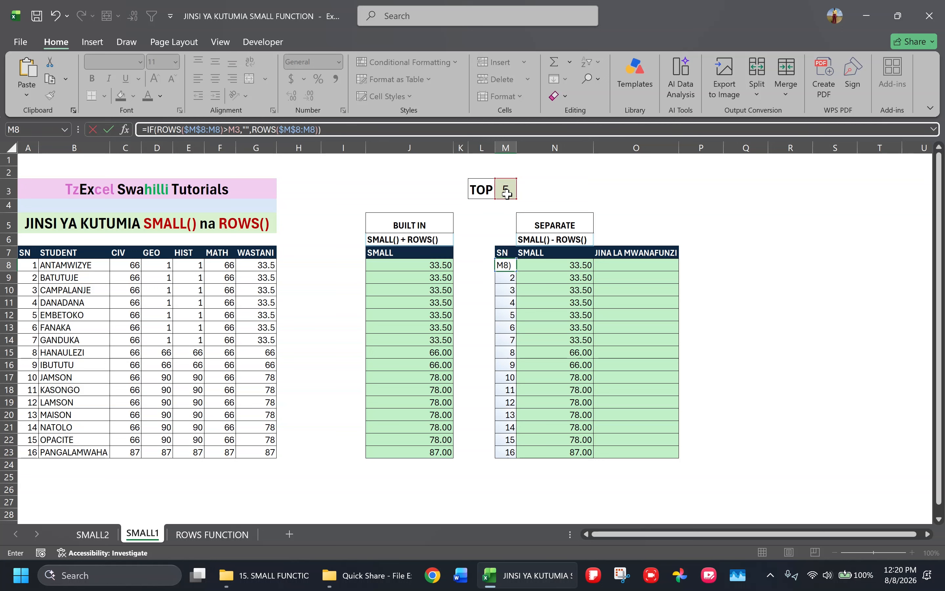
{"action": "key", "text": "ctrl+Return"}
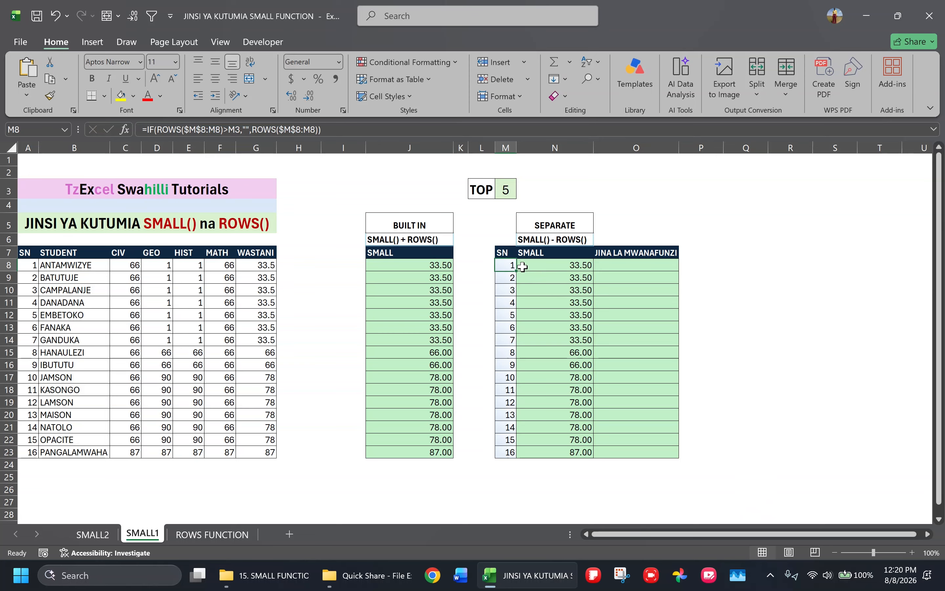
{"action": "double_click", "coordinate": [516, 270]}
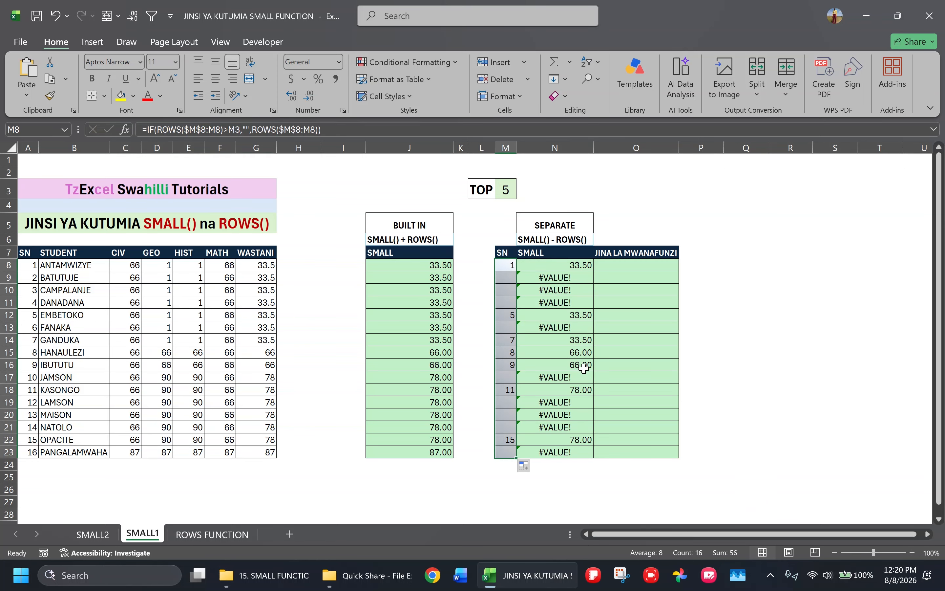
Make the TOP cell reference absolute as $M$3 in the M8 formula and refill the SN column down to M23
{"action": "left_click", "coordinate": [505, 265]}
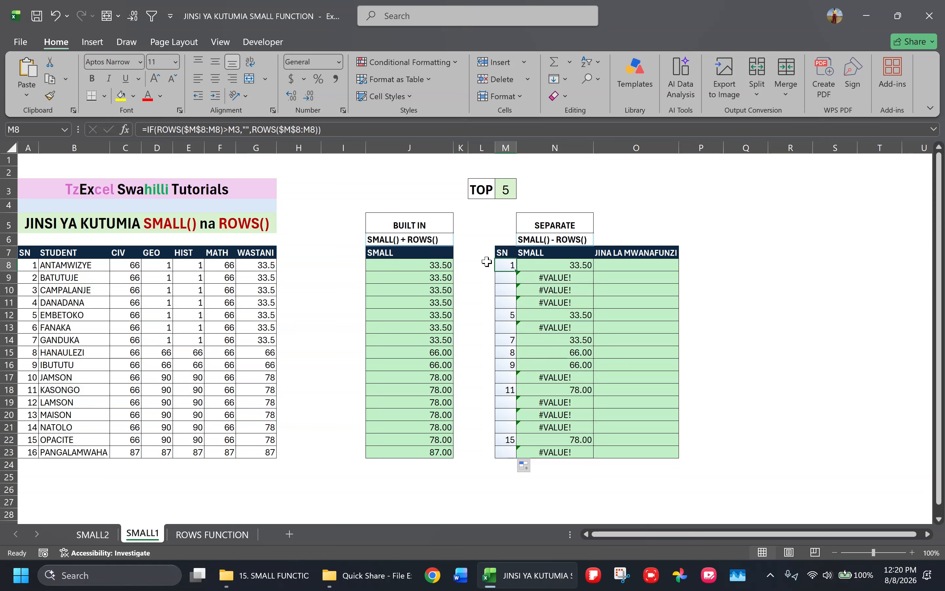
{"action": "left_click", "coordinate": [238, 131]}
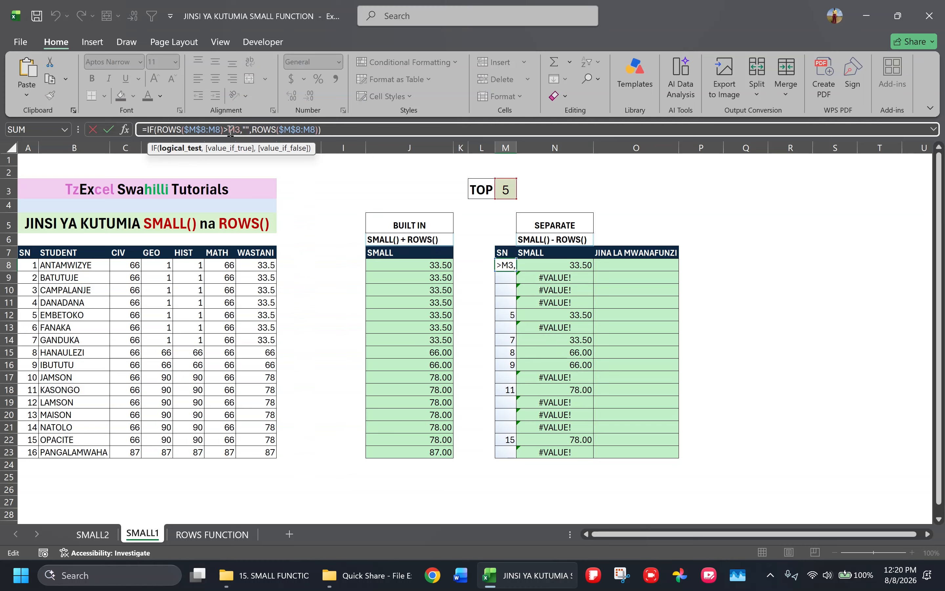
{"action": "left_click", "coordinate": [229, 131]}
{"action": "left_click", "coordinate": [237, 131]}
{"action": "key", "text": "F4"}
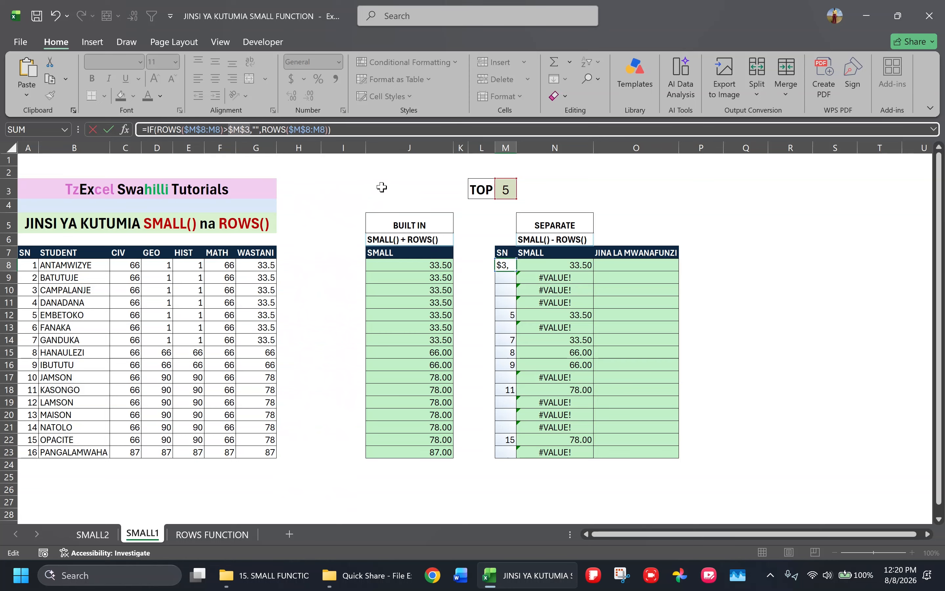
{"action": "key", "text": "ctrl+Return"}
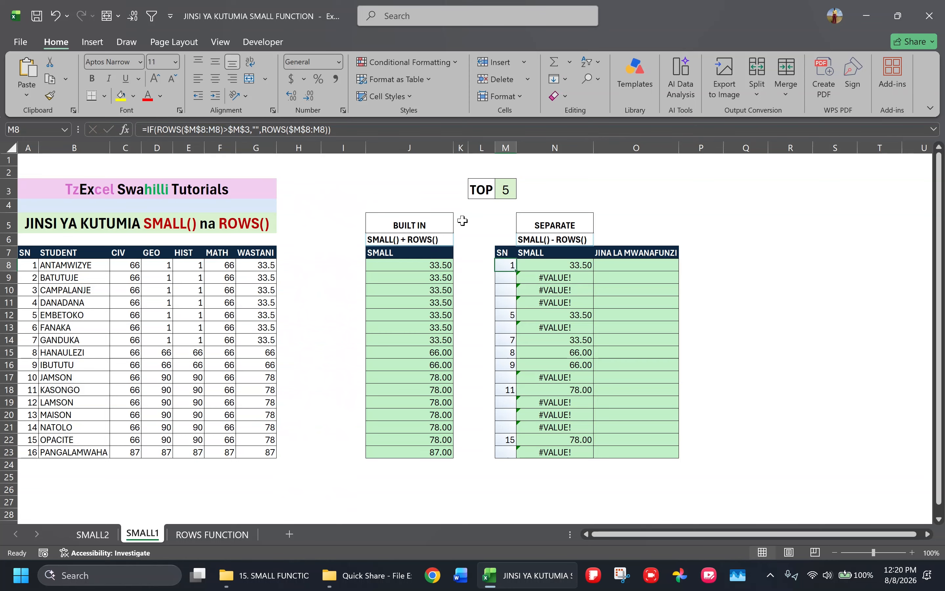
{"action": "double_click", "coordinate": [515, 270]}
{"action": "left_click_drag", "start_coordinate": [507, 378], "coordinate": [505, 371]}
{"action": "left_click", "coordinate": [507, 372]}
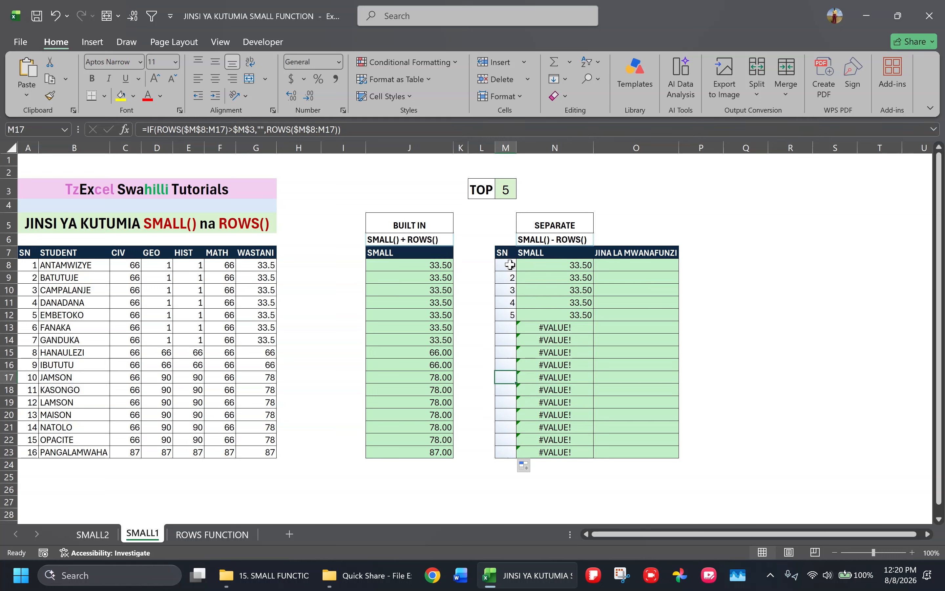
Test the SN list by entering 10 and 16 as the TOP value in M3
{"action": "left_click", "coordinate": [501, 188]}
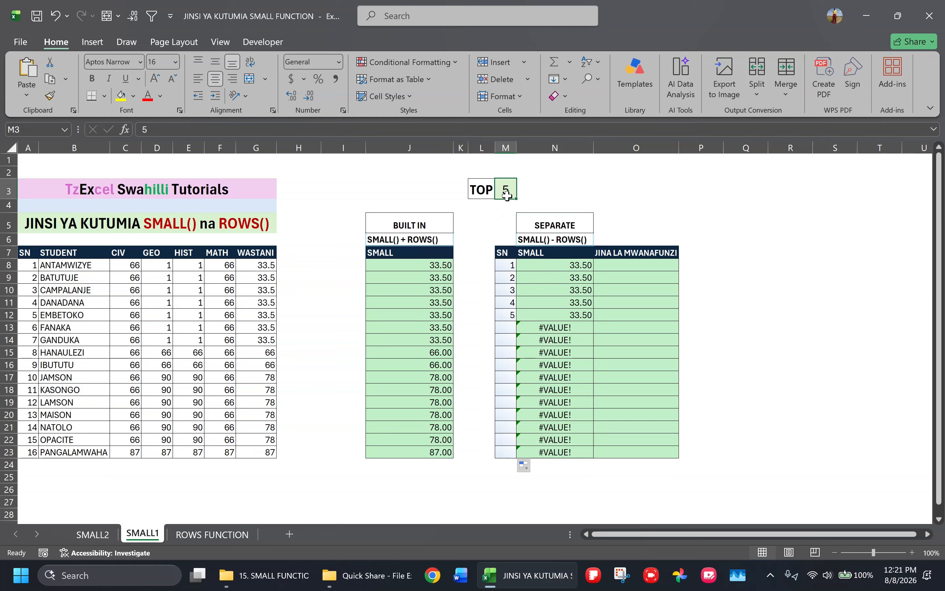
{"action": "type", "text": "10"}
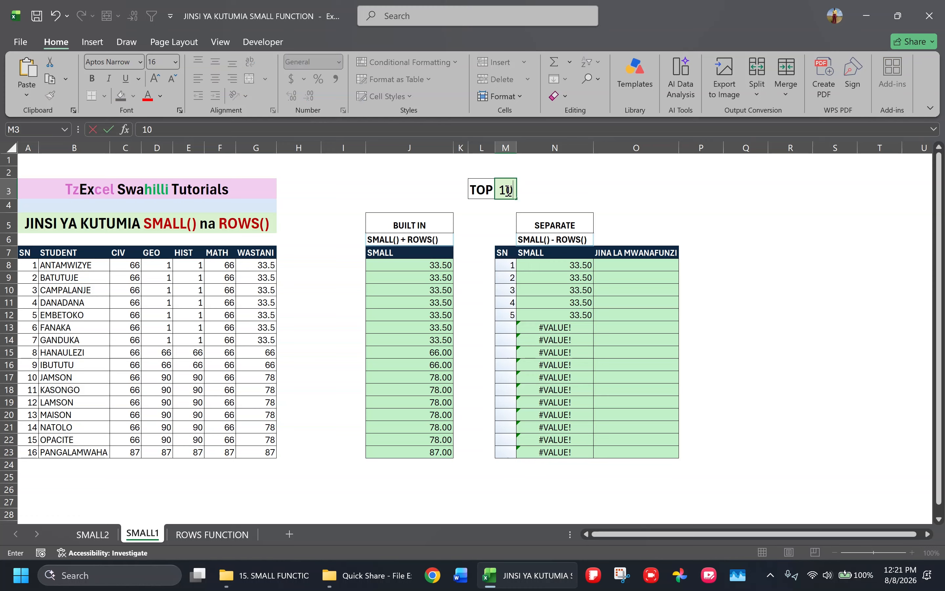
{"action": "key", "text": "Return"}
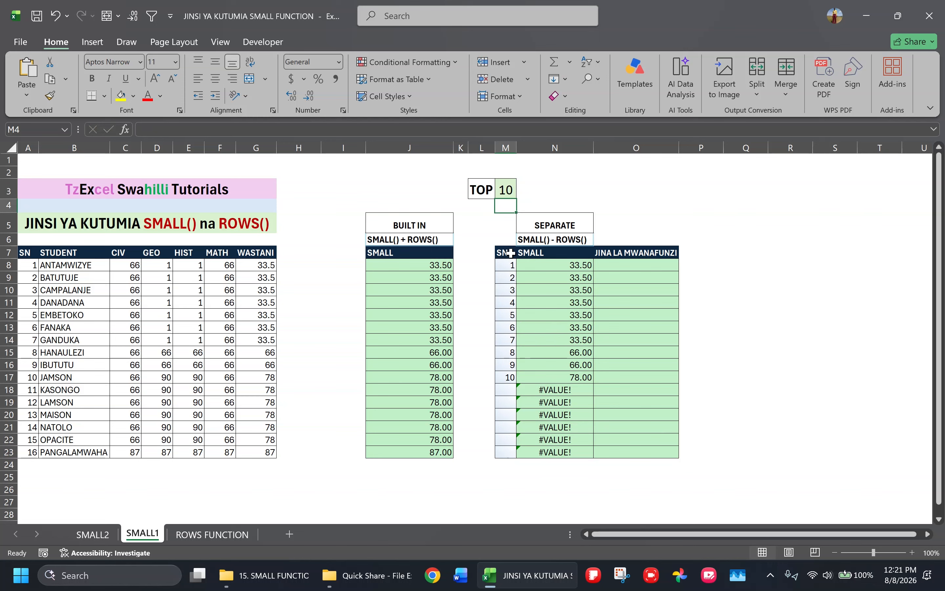
{"action": "left_click", "coordinate": [504, 188]}
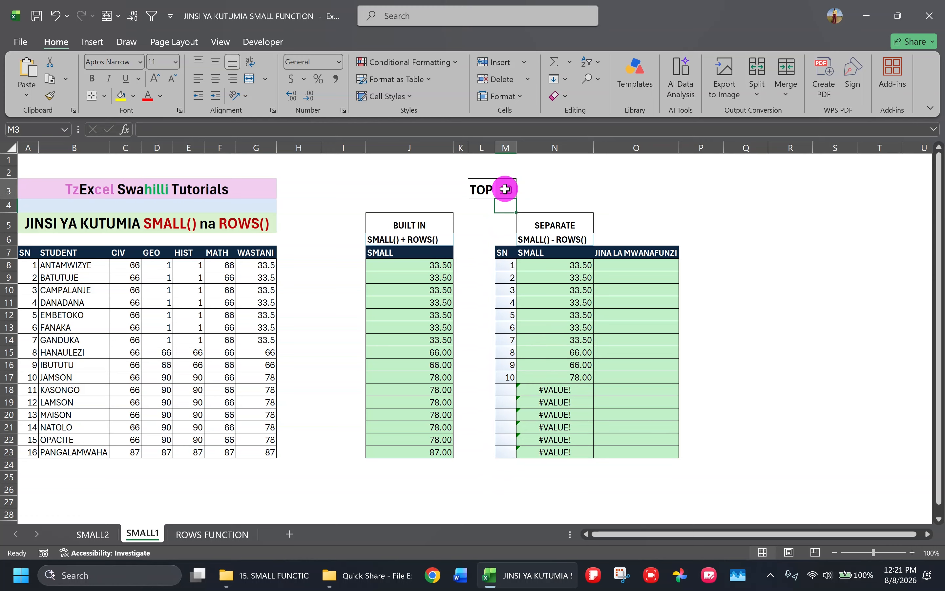
{"action": "type", "text": "16"}
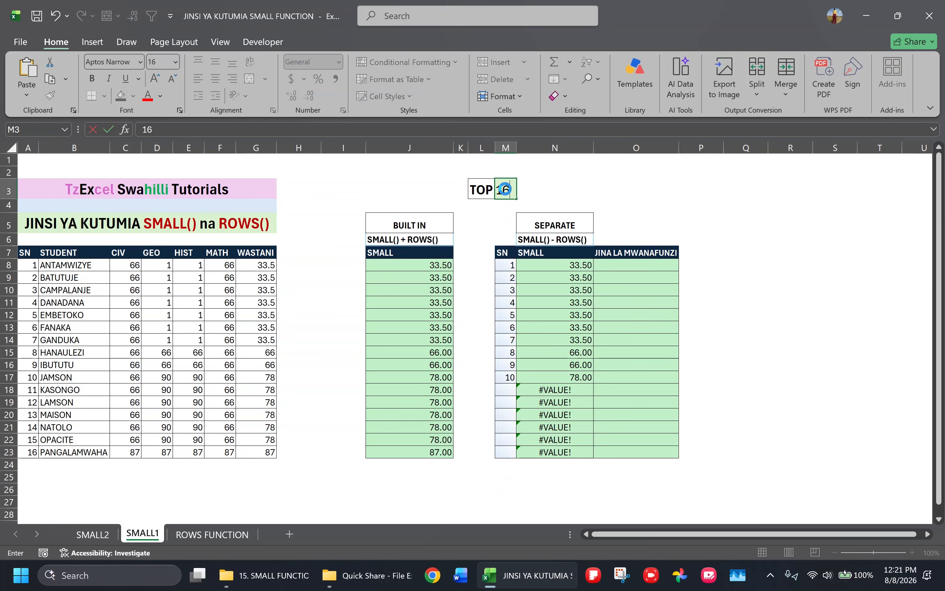
{"action": "key", "text": "Return"}
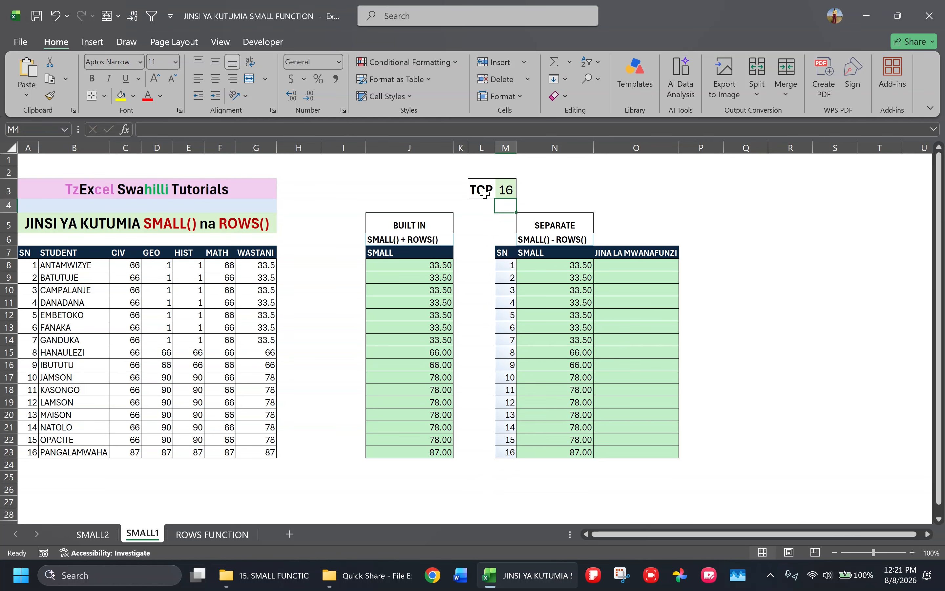
Set the TOP value in M3 to 3
{"action": "left_click", "coordinate": [502, 189]}
{"action": "type", "text": "3"}
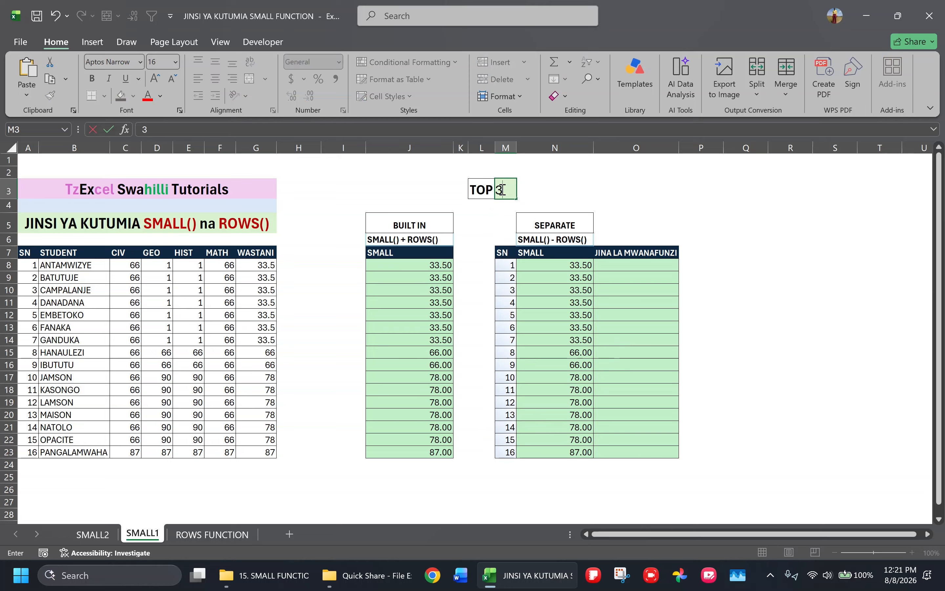
{"action": "key", "text": "Return"}
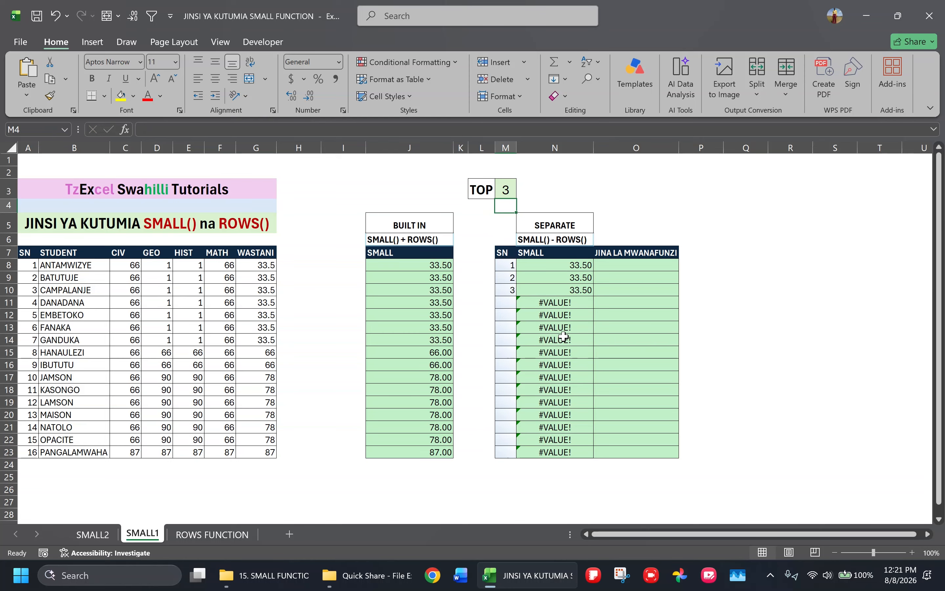
Wrap the N8 formula as =IFERROR(SMALL($G$8:$G$23,M8),"") and fill it down the SMALL column to N23
{"action": "left_click", "coordinate": [571, 266]}
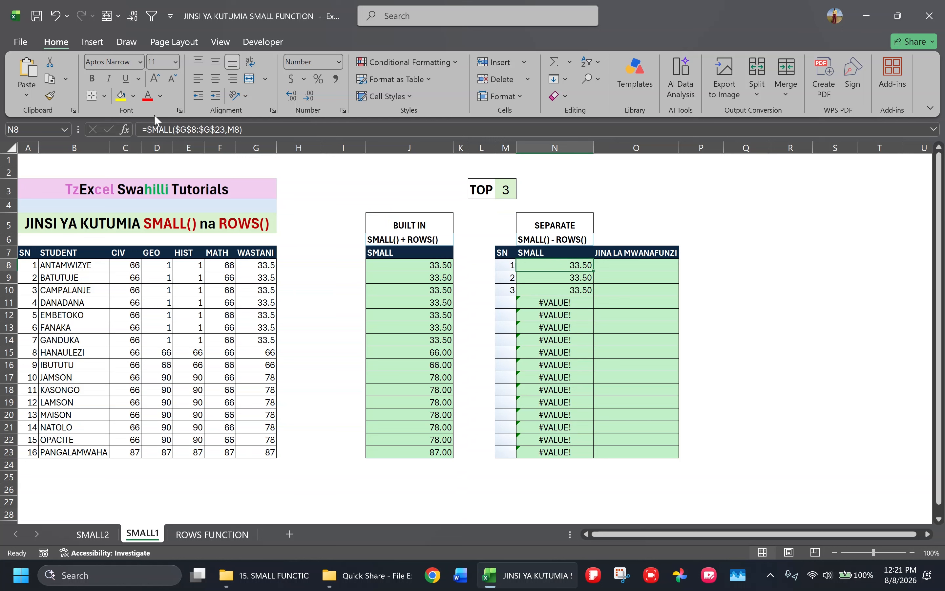
{"action": "left_click", "coordinate": [145, 129]}
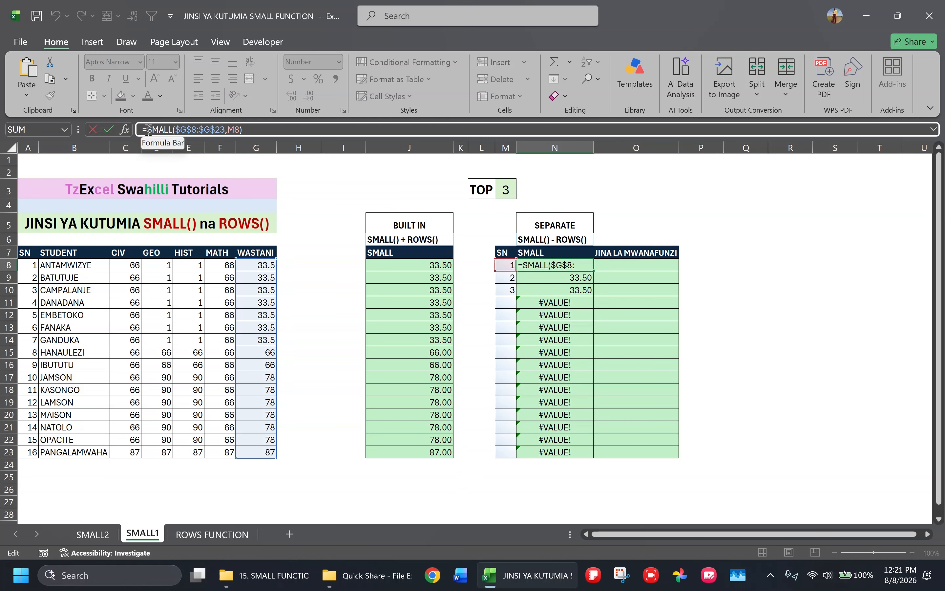
{"action": "type", "text": "IFE"}
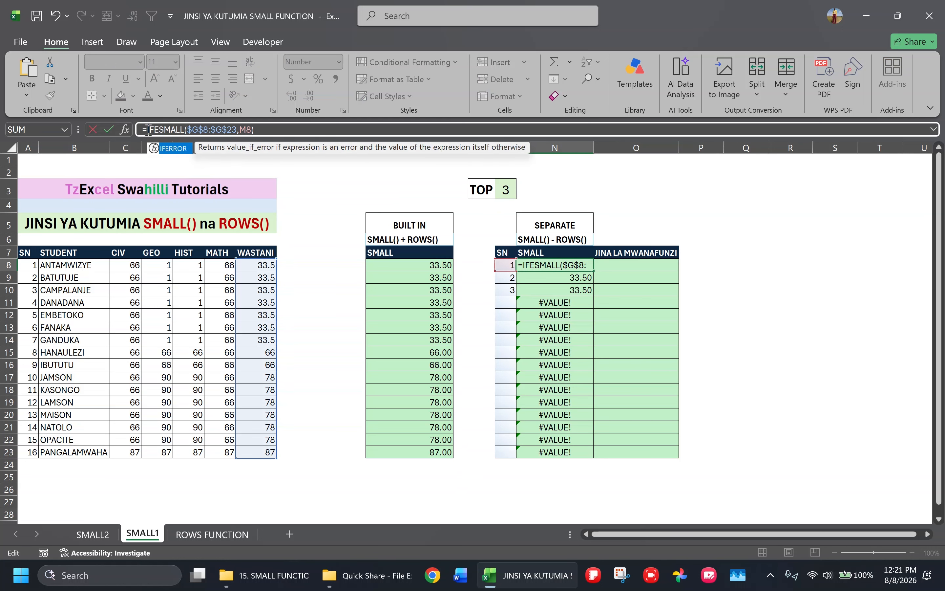
{"action": "key", "text": "Tab"}
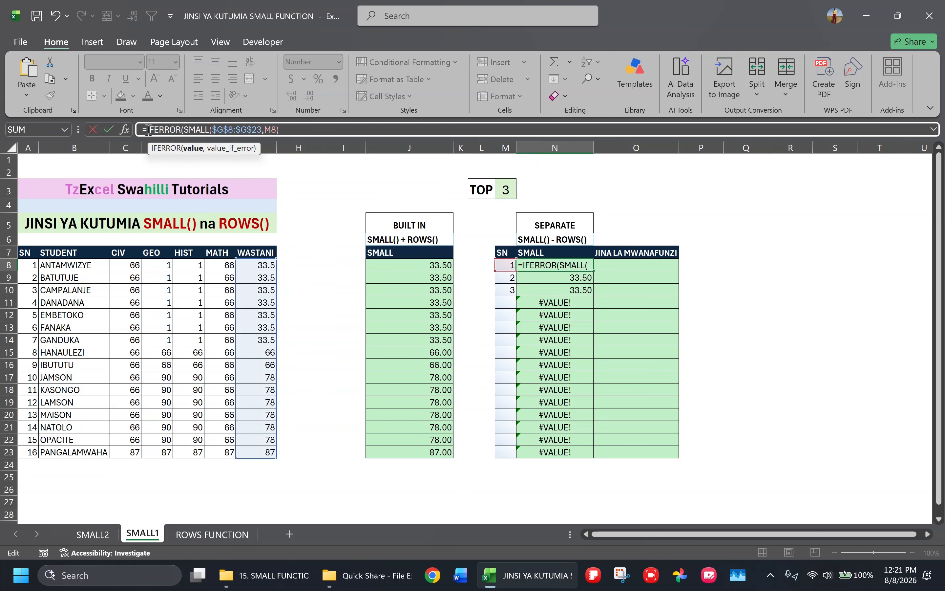
{"action": "left_click", "coordinate": [281, 132]}
{"action": "type", "text": ","}
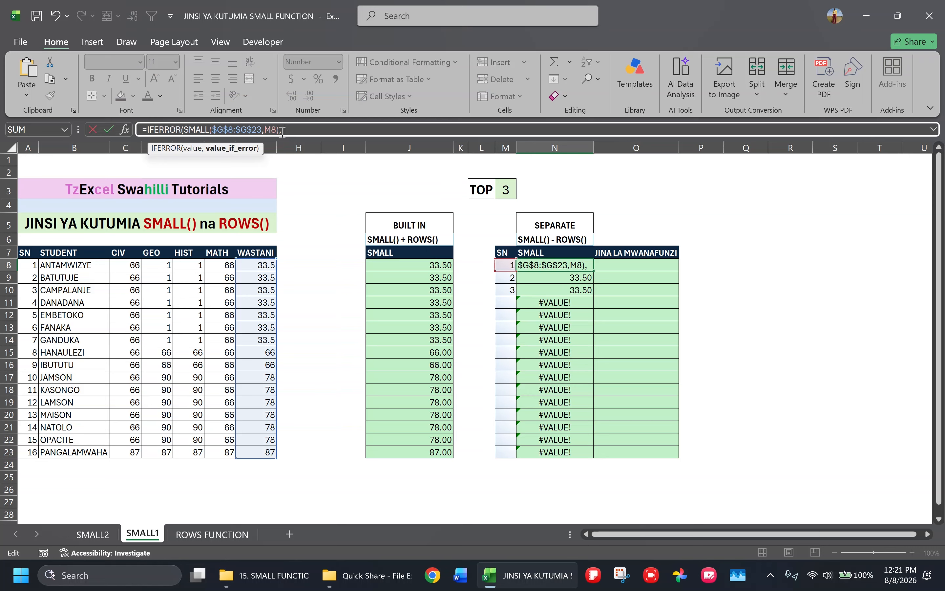
{"action": "type", "text": "\"\")"}
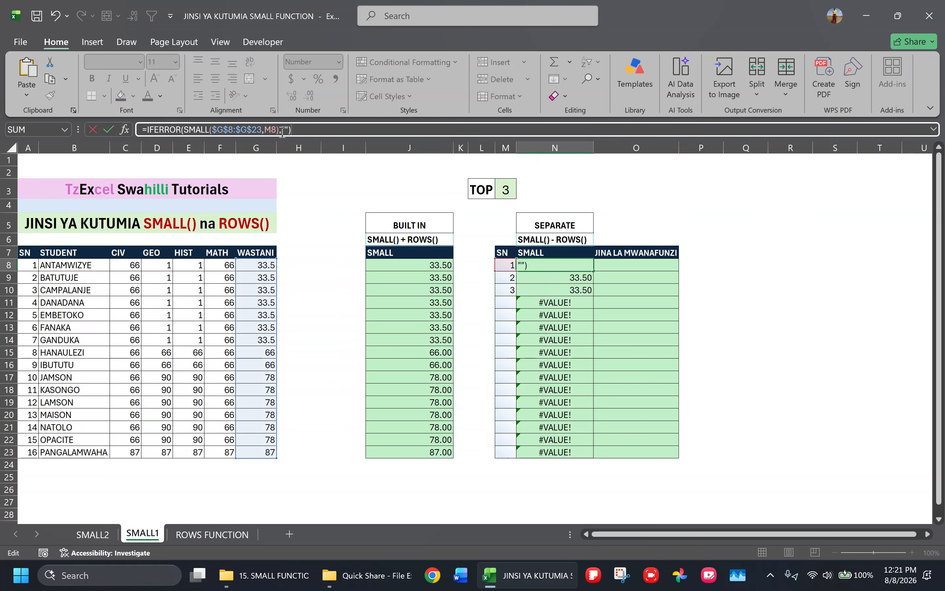
{"action": "key", "text": "ctrl+Return"}
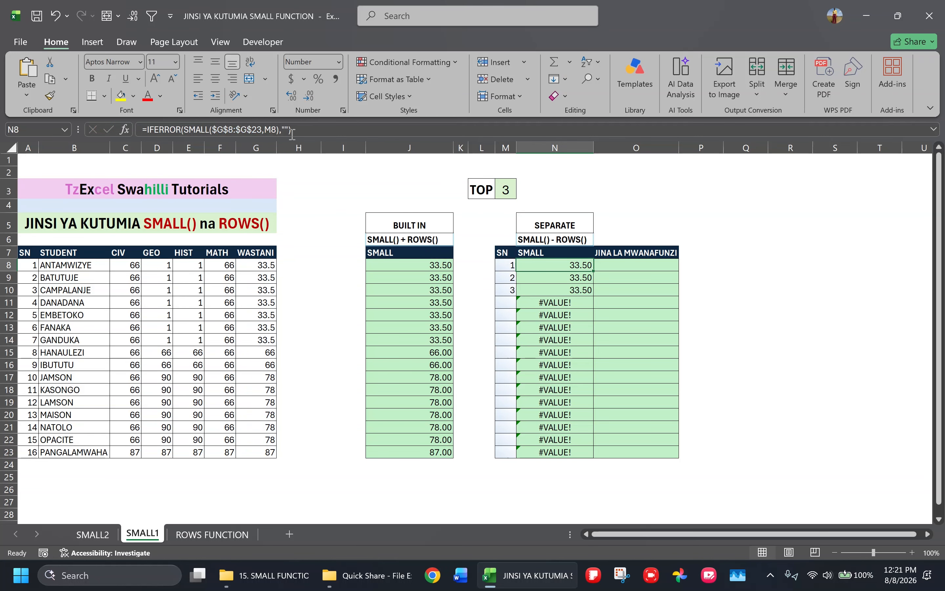
{"action": "double_click", "coordinate": [593, 271]}
{"action": "left_click", "coordinate": [552, 390]}
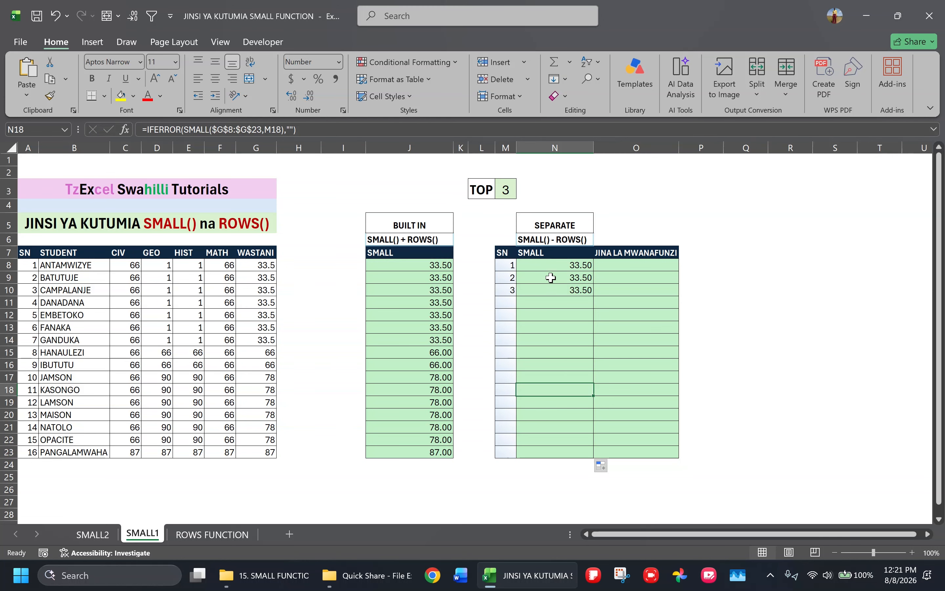
Test the separate list by entering 10, 1, 16 and 20 as the TOP value in M3
{"action": "left_click", "coordinate": [508, 189]}
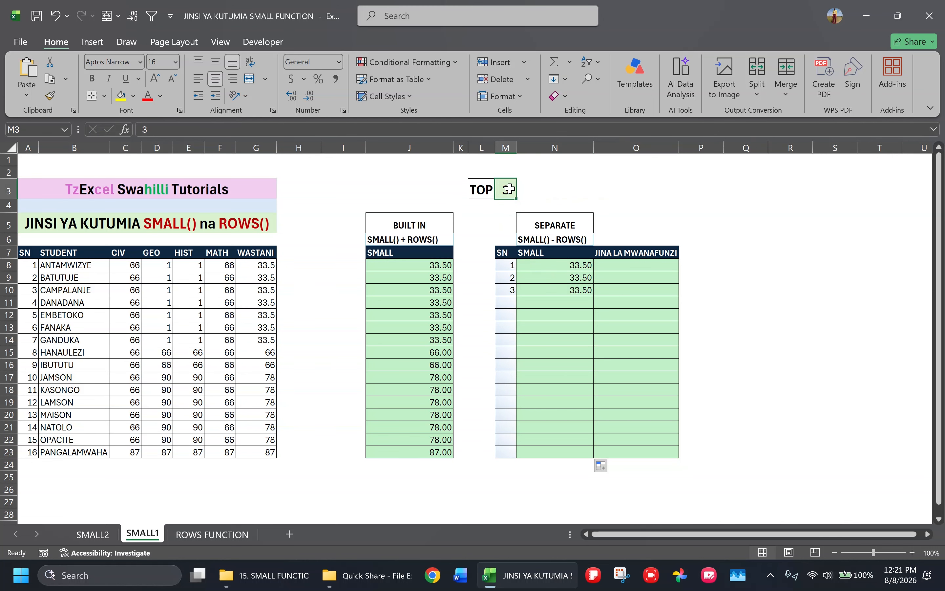
{"action": "type", "text": "10"}
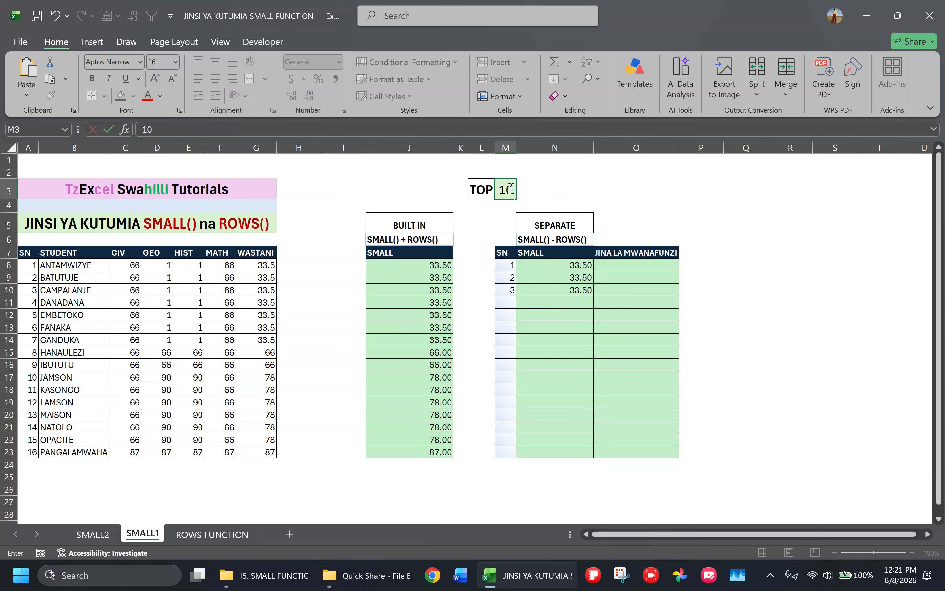
{"action": "key", "text": "Return"}
{"action": "left_click", "coordinate": [505, 190]}
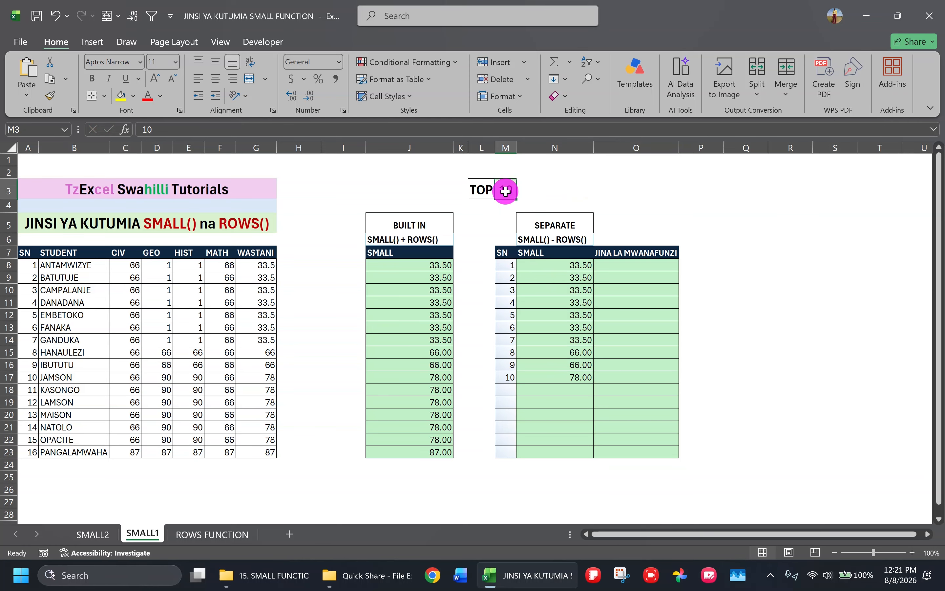
{"action": "type", "text": "1"}
{"action": "key", "text": "Return"}
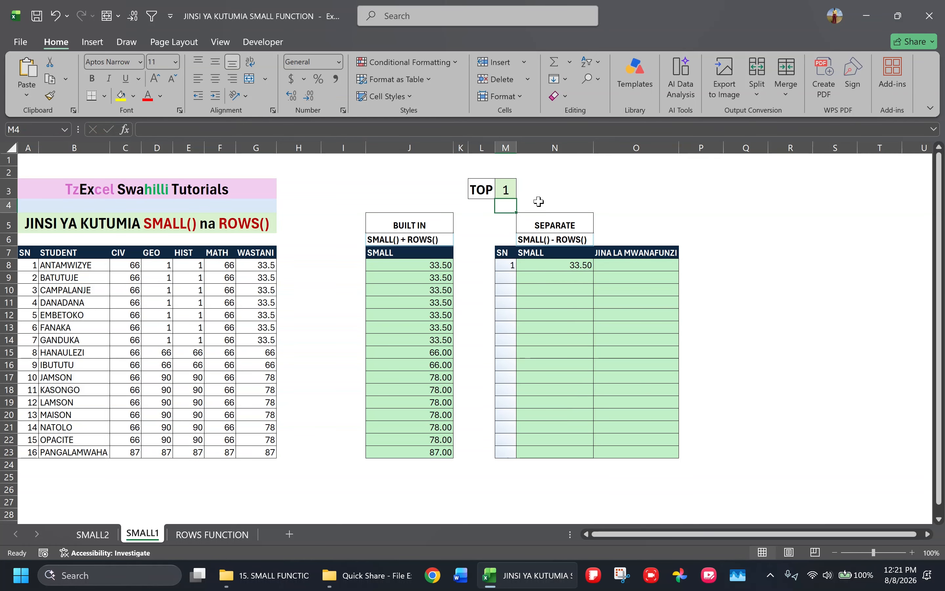
{"action": "left_click", "coordinate": [508, 190]}
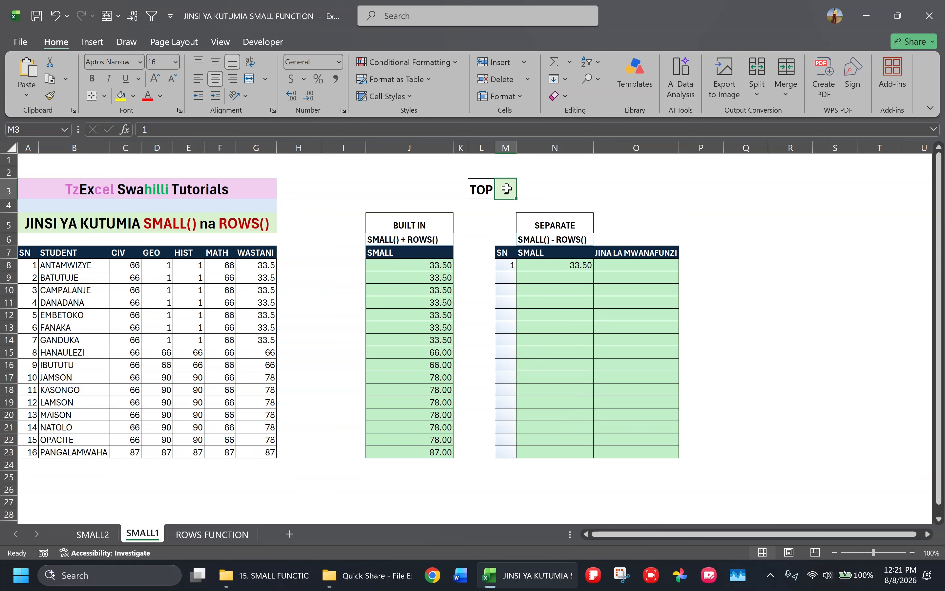
{"action": "type", "text": "1"}
{"action": "key", "text": "Return"}
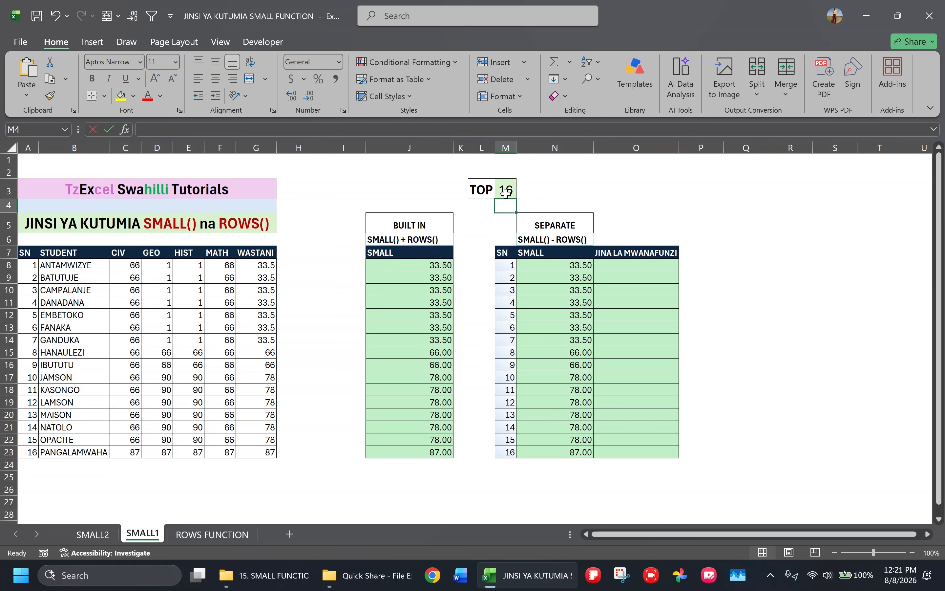
{"action": "left_click", "coordinate": [506, 190]}
{"action": "type", "text": "20"}
{"action": "key", "text": "Return"}
Set the TOP value in M3 to 5
{"action": "left_click", "coordinate": [504, 193]}
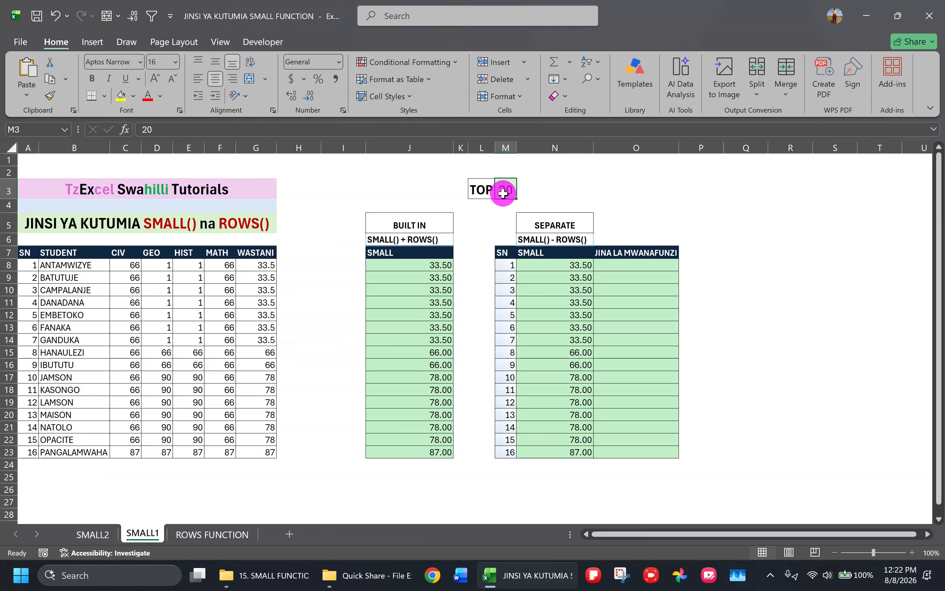
{"action": "type", "text": "5"}
{"action": "key", "text": "Return"}
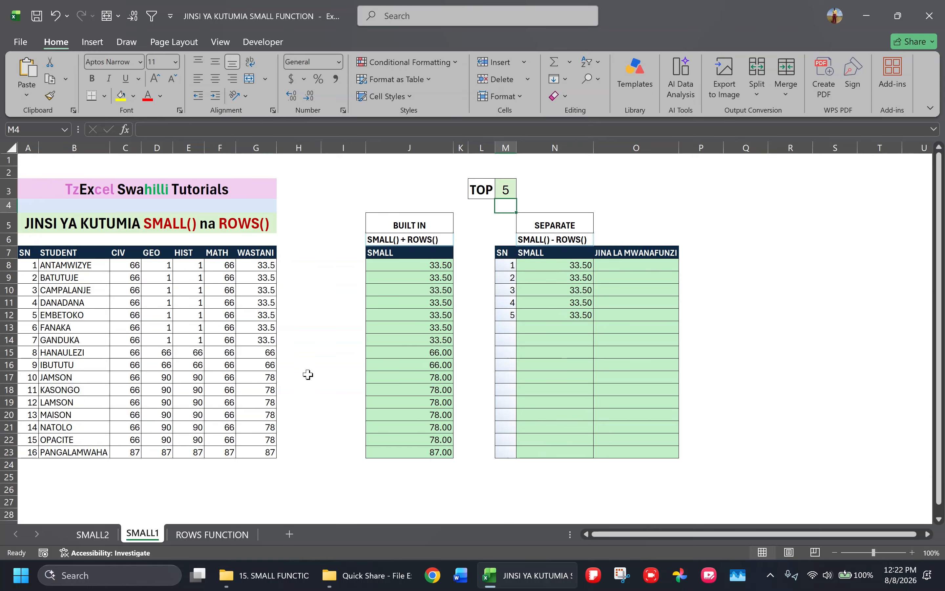
On the SMALL2 sheet, enter =SMALL($D$8:$D$129,S8) in CIV cell T8 and fill it down to T129
{"action": "left_click", "coordinate": [94, 534]}
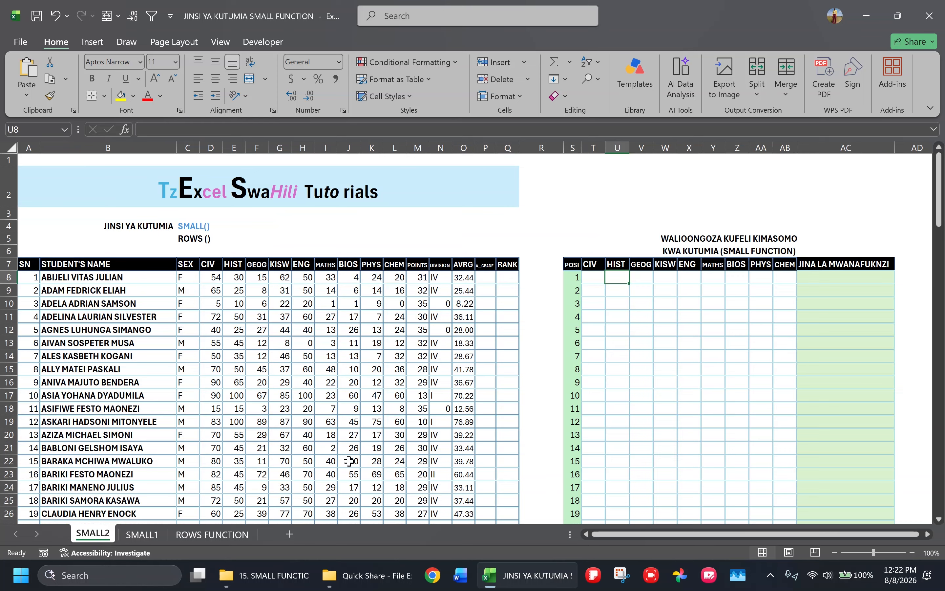
{"action": "left_click", "coordinate": [594, 279]}
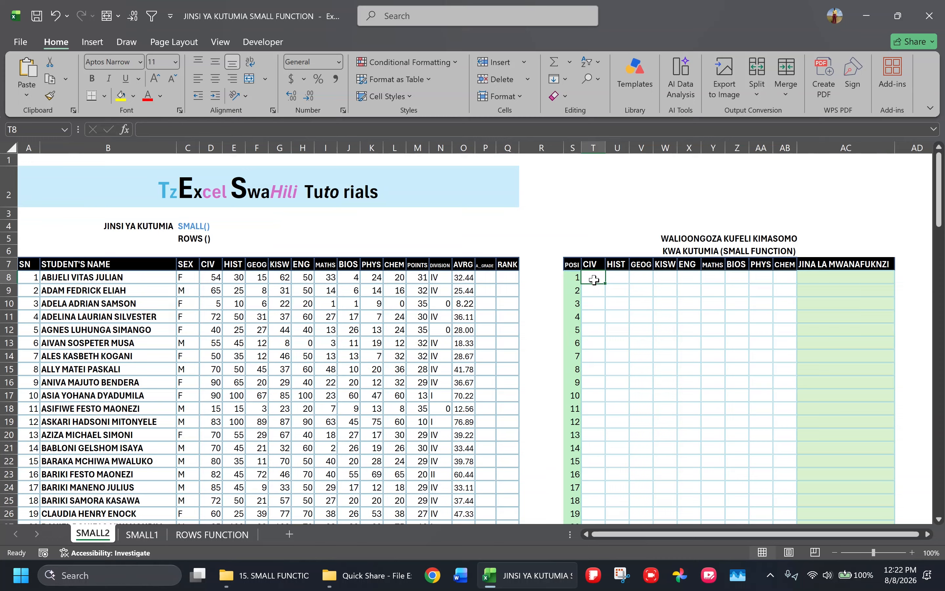
{"action": "type", "text": "="}
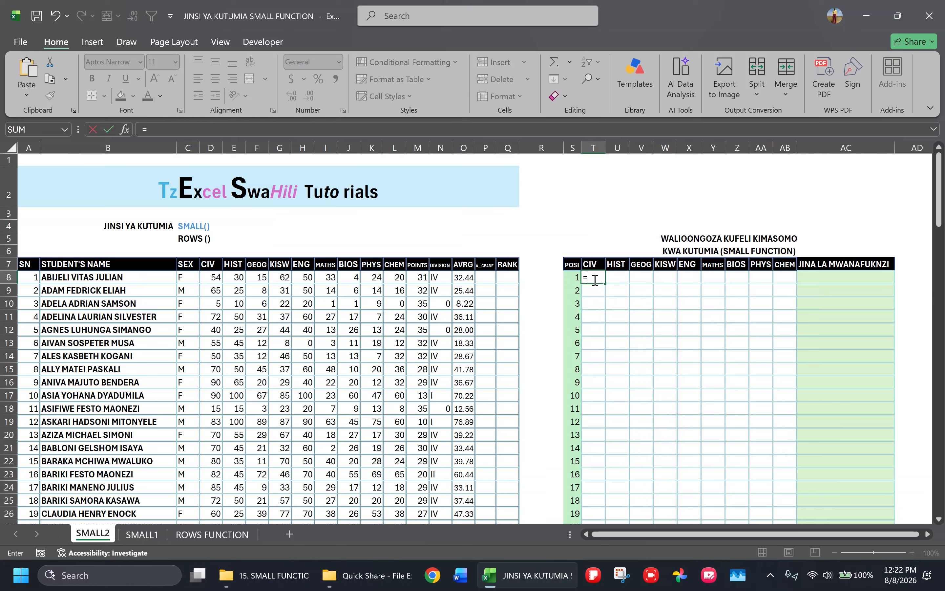
{"action": "type", "text": "SMALL("}
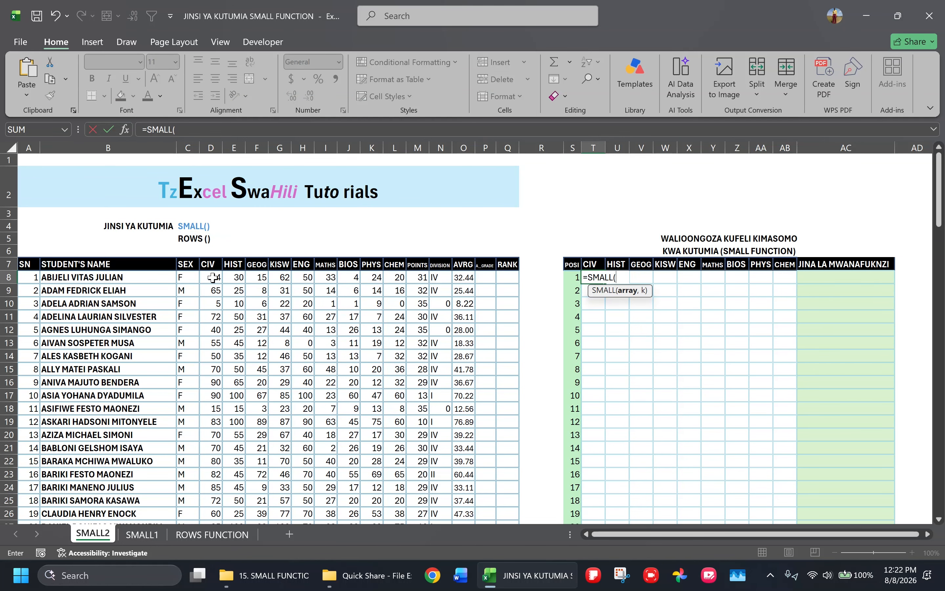
{"action": "left_click_drag", "start_coordinate": [212, 276], "coordinate": [211, 489]}
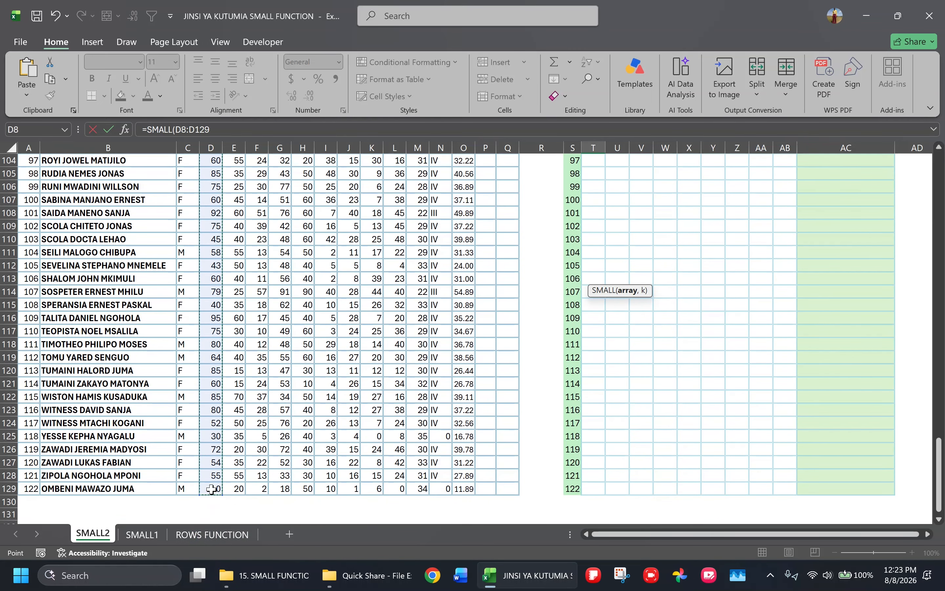
{"action": "key", "text": "F4"}
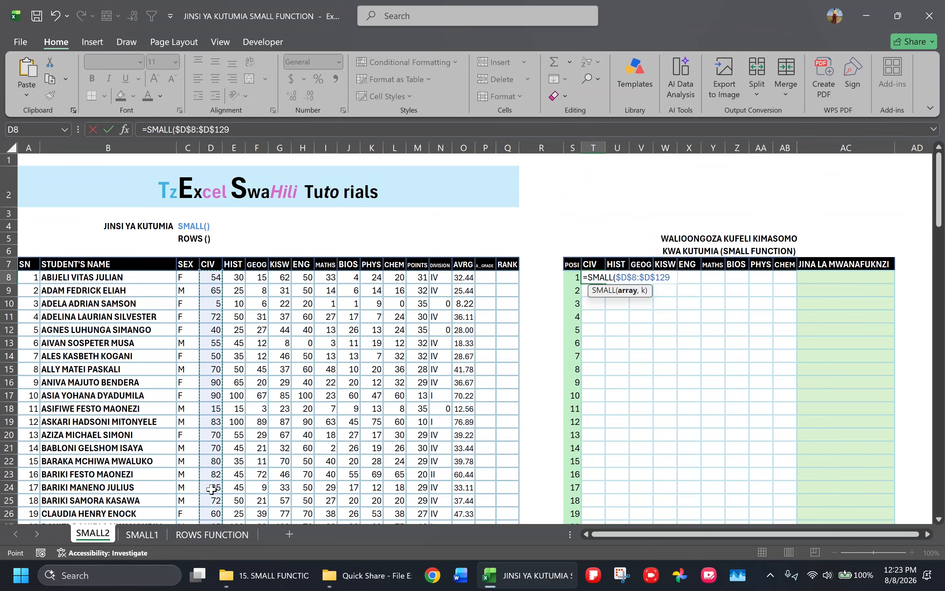
{"action": "left_click", "coordinate": [241, 129]}
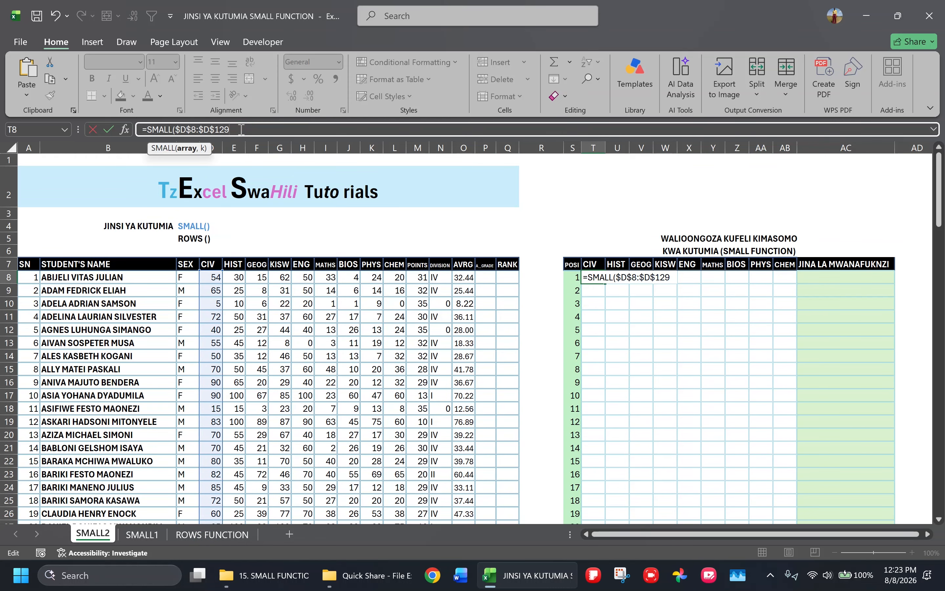
{"action": "type", "text": ","}
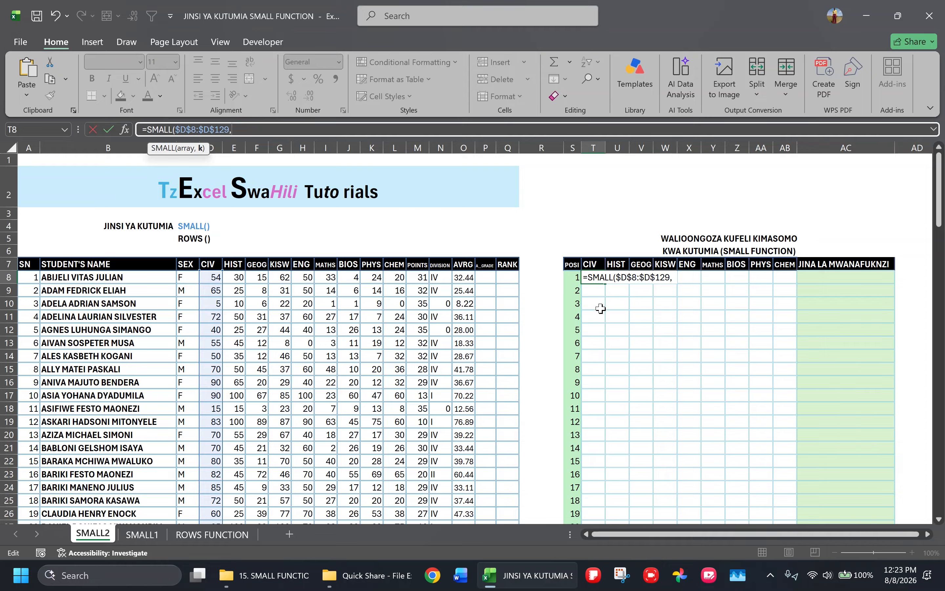
{"action": "left_click", "coordinate": [573, 277]}
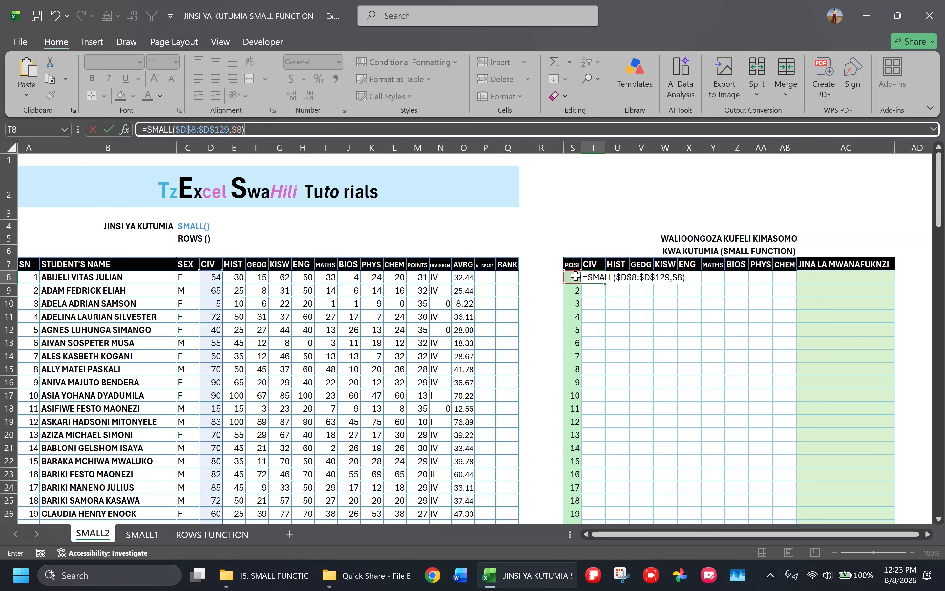
{"action": "key", "text": "ctrl+Return"}
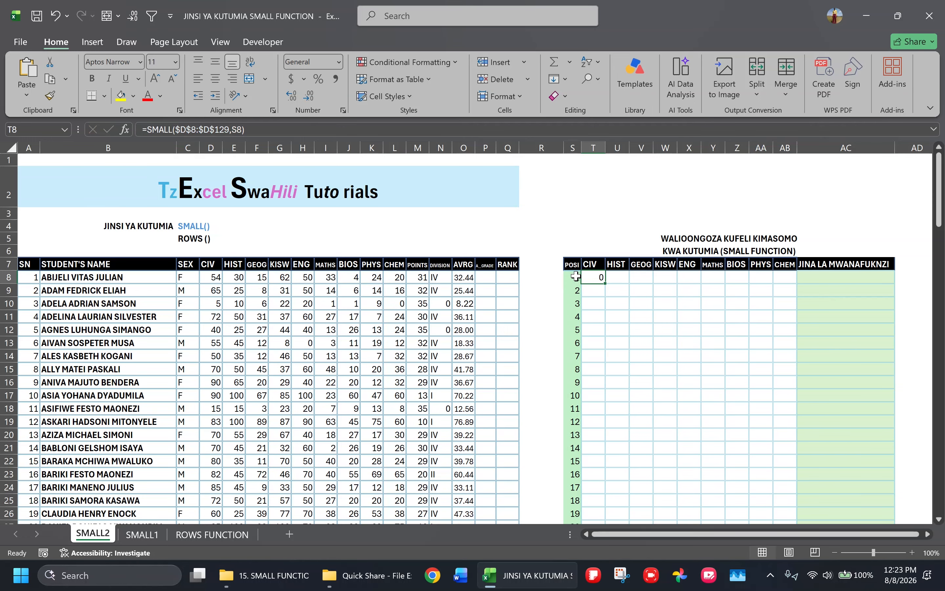
{"action": "double_click", "coordinate": [605, 283]}
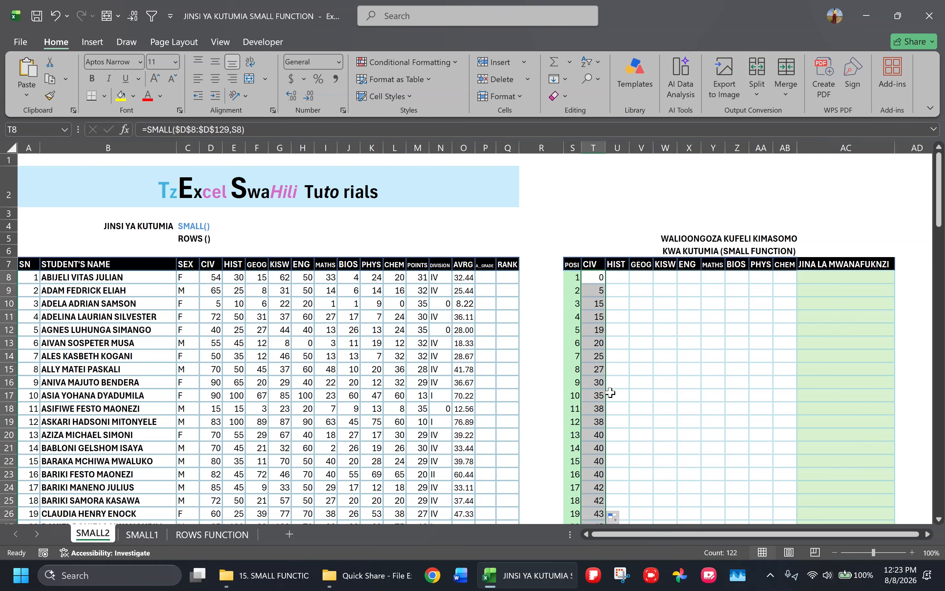
Check the filled CIV results in column T down to the last student row
{"action": "scroll", "coordinate": [610, 392], "scroll_direction": "down", "scroll_amount": 11}
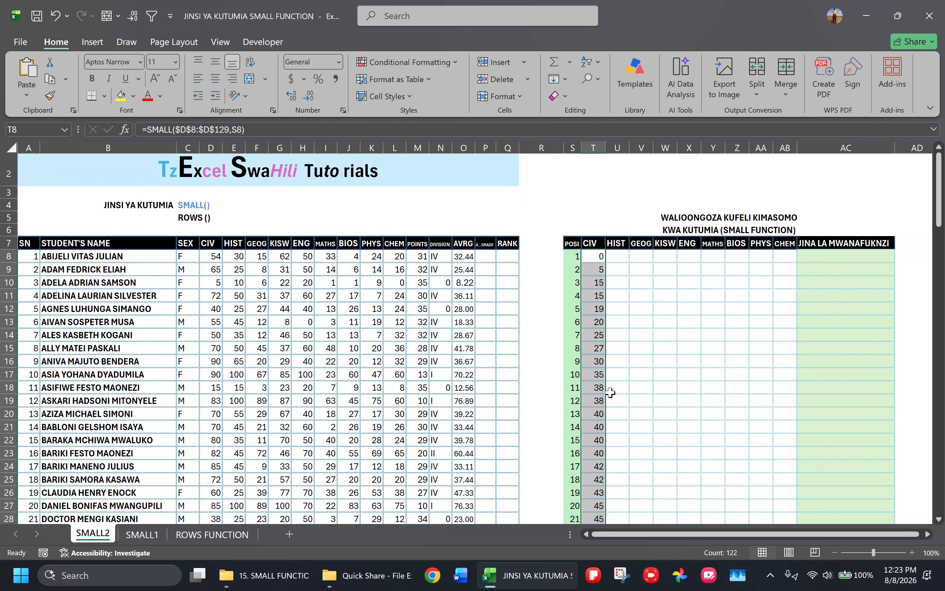
{"action": "scroll", "coordinate": [610, 393], "scroll_direction": "down", "scroll_amount": 20}
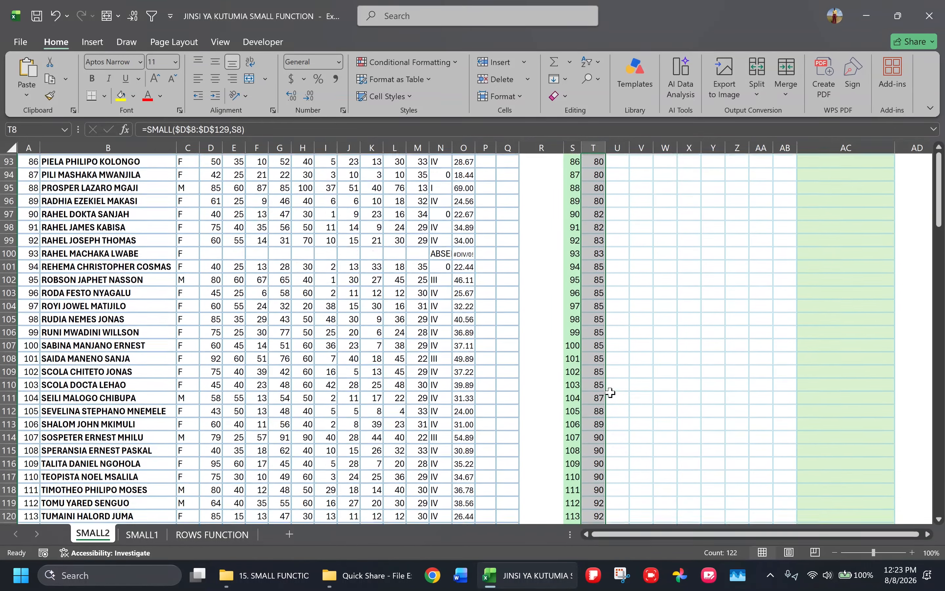
{"action": "scroll", "coordinate": [610, 392], "scroll_direction": "down", "scroll_amount": 1}
{"action": "scroll", "coordinate": [610, 393], "scroll_direction": "up", "scroll_amount": 1}
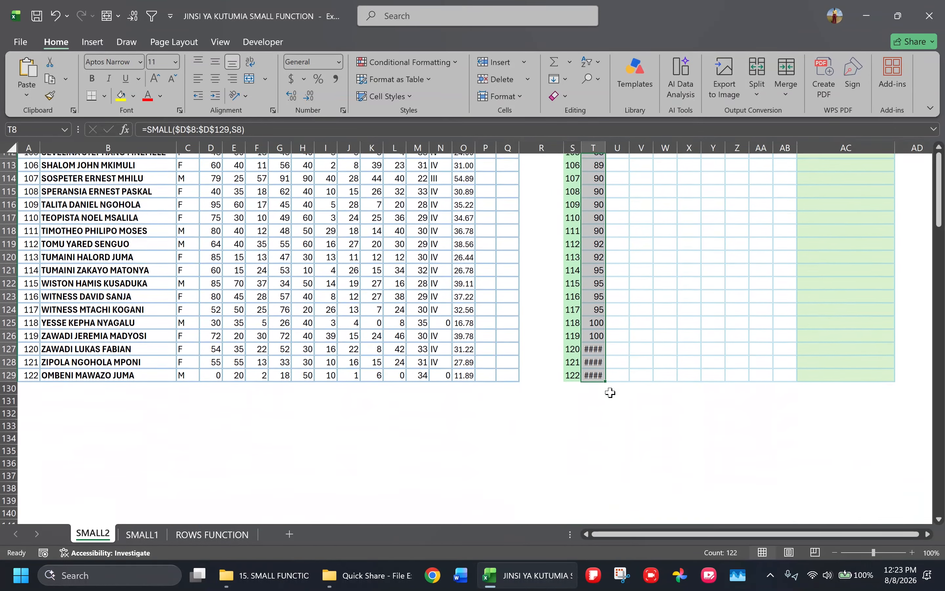
{"action": "scroll", "coordinate": [610, 393], "scroll_direction": "up", "scroll_amount": 1}
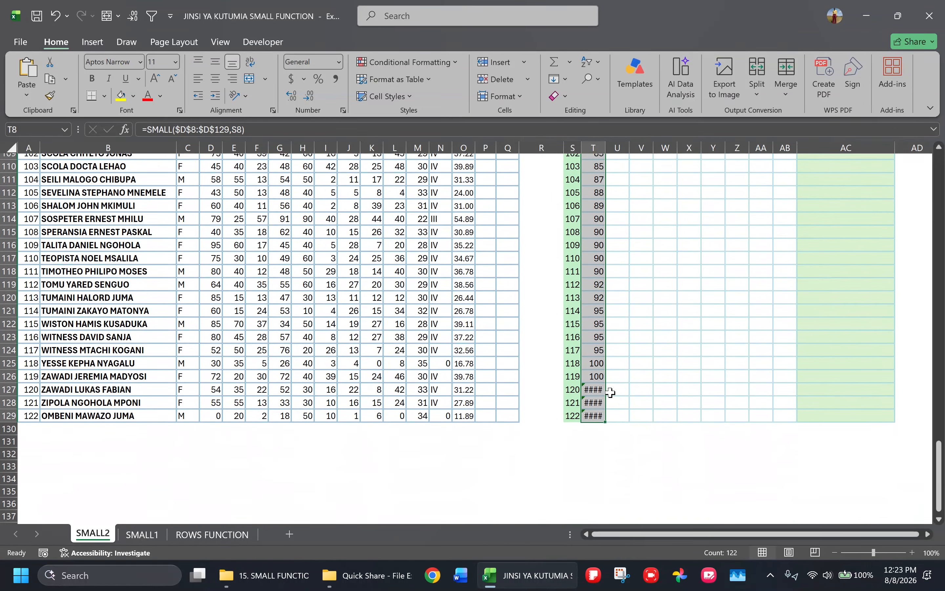
{"action": "left_click", "coordinate": [602, 365]}
{"action": "scroll", "coordinate": [601, 365], "scroll_direction": "up", "scroll_amount": 5}
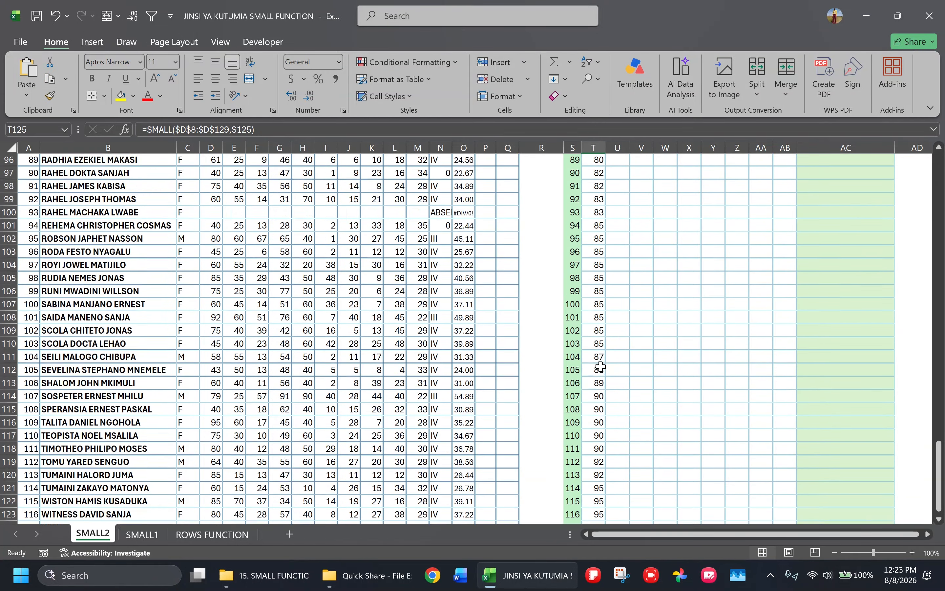
{"action": "scroll", "coordinate": [600, 365], "scroll_direction": "up", "scroll_amount": 20}
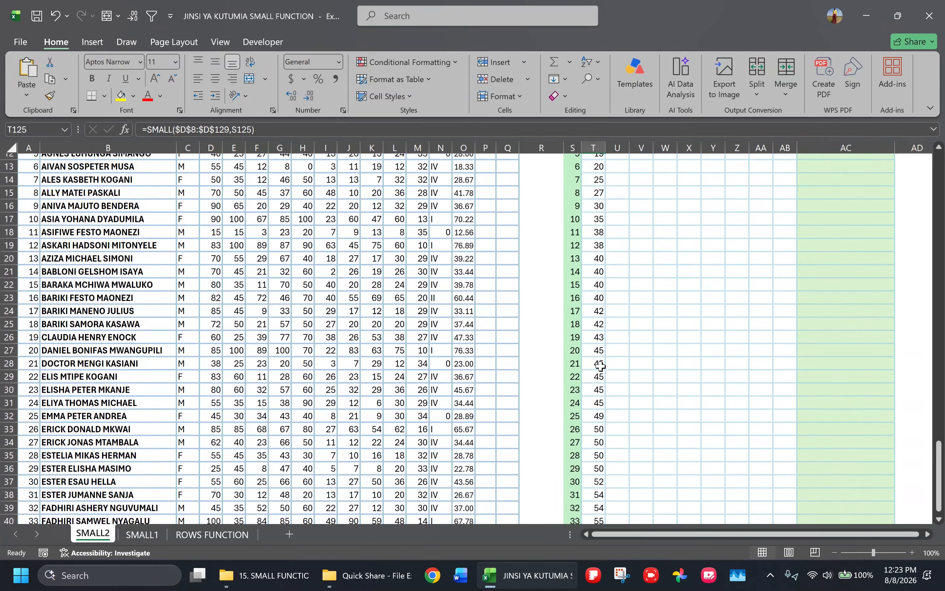
{"action": "scroll", "coordinate": [600, 366], "scroll_direction": "up", "scroll_amount": 4}
Enter =SMALL($E$8:$E$129,S8) in U8 under HIST in the ranking table
{"action": "left_click", "coordinate": [610, 277]}
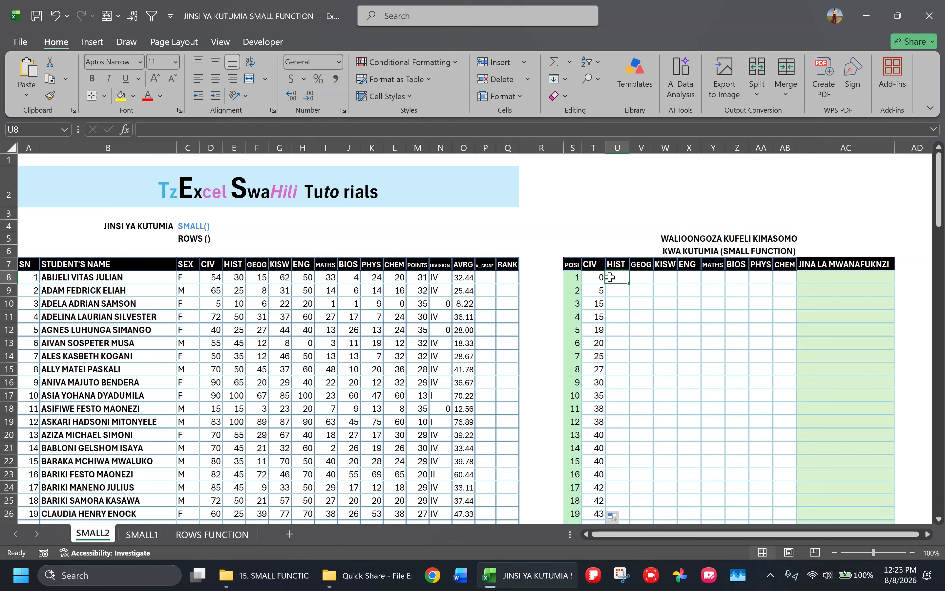
{"action": "type", "text": "="}
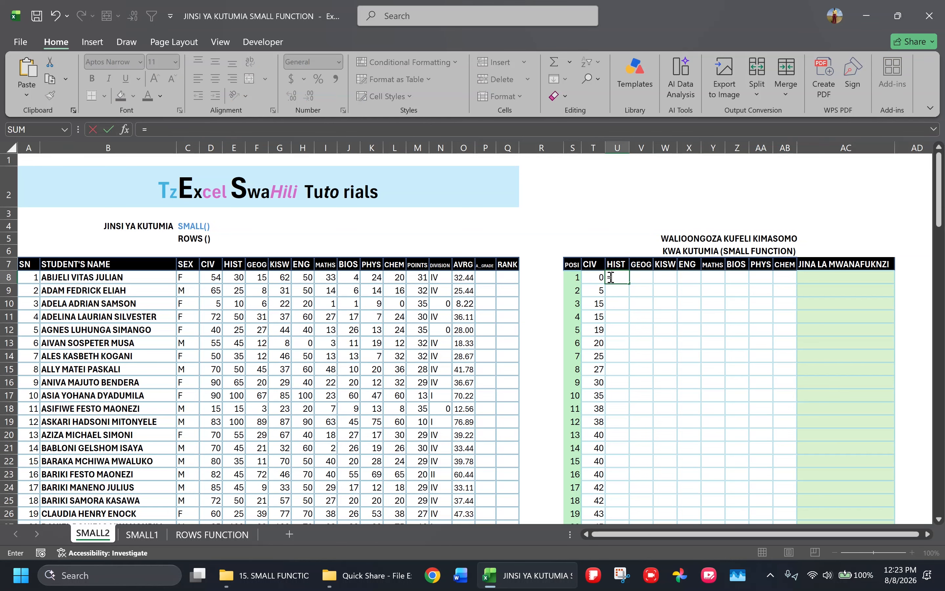
{"action": "type", "text": "SMALL("}
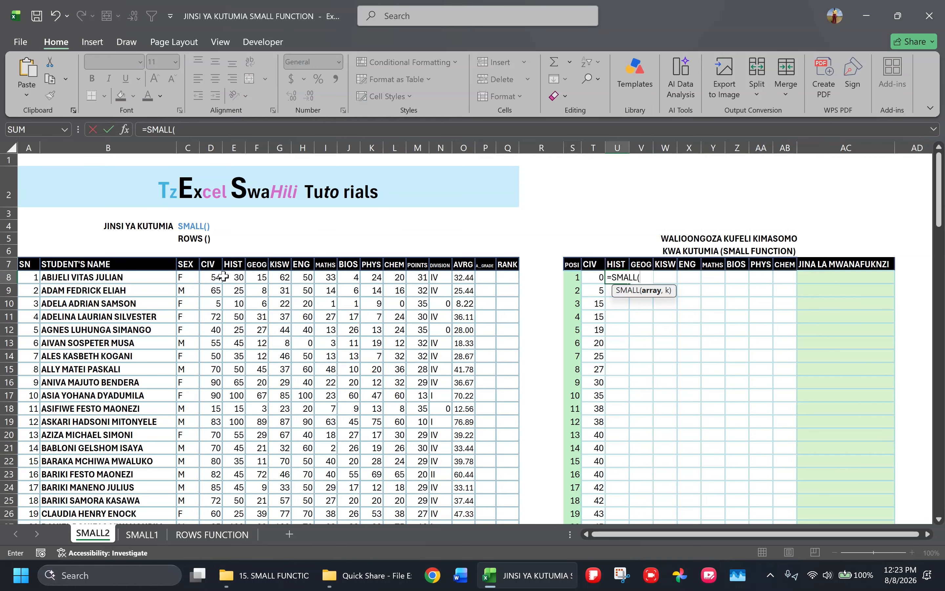
{"action": "left_click_drag", "start_coordinate": [233, 274], "coordinate": [227, 497]}
{"action": "key", "text": "F4"}
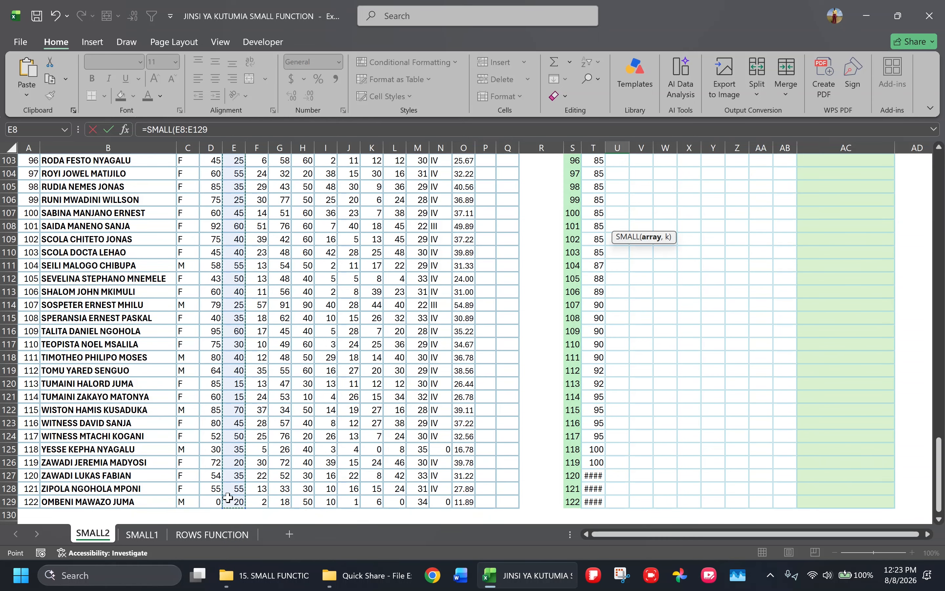
{"action": "scroll", "coordinate": [227, 497], "scroll_direction": "up", "scroll_amount": 20}
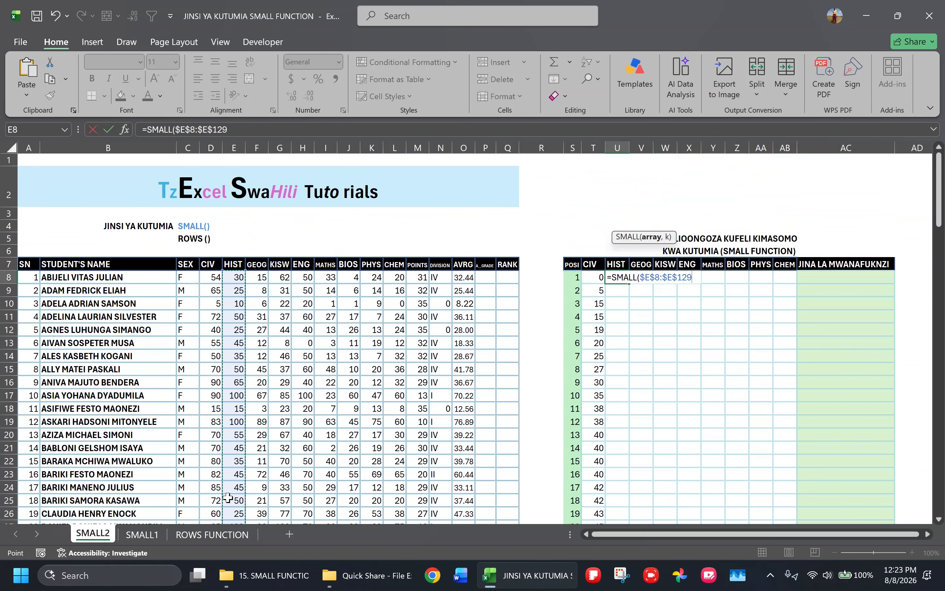
{"action": "type", "text": ","}
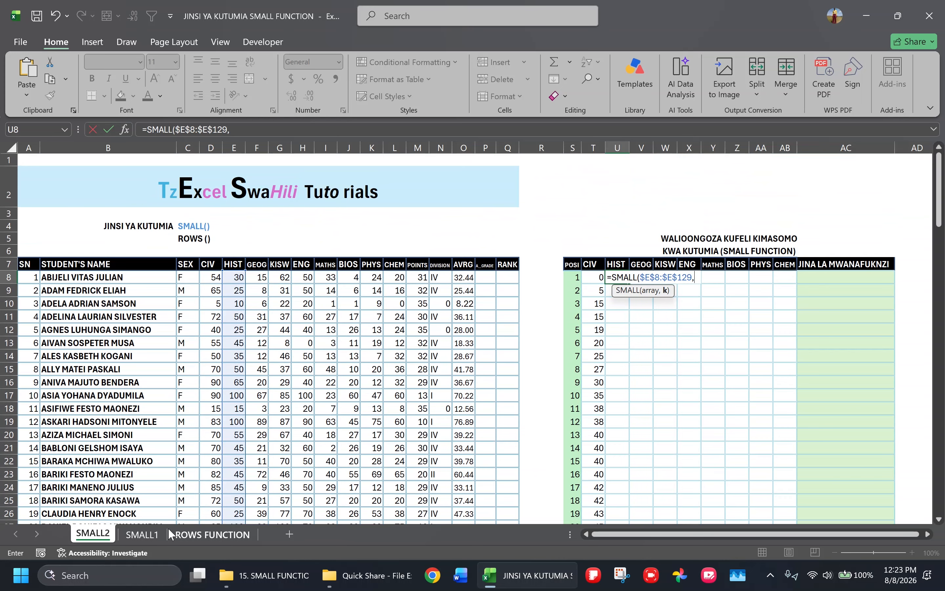
{"action": "left_click", "coordinate": [577, 277]}
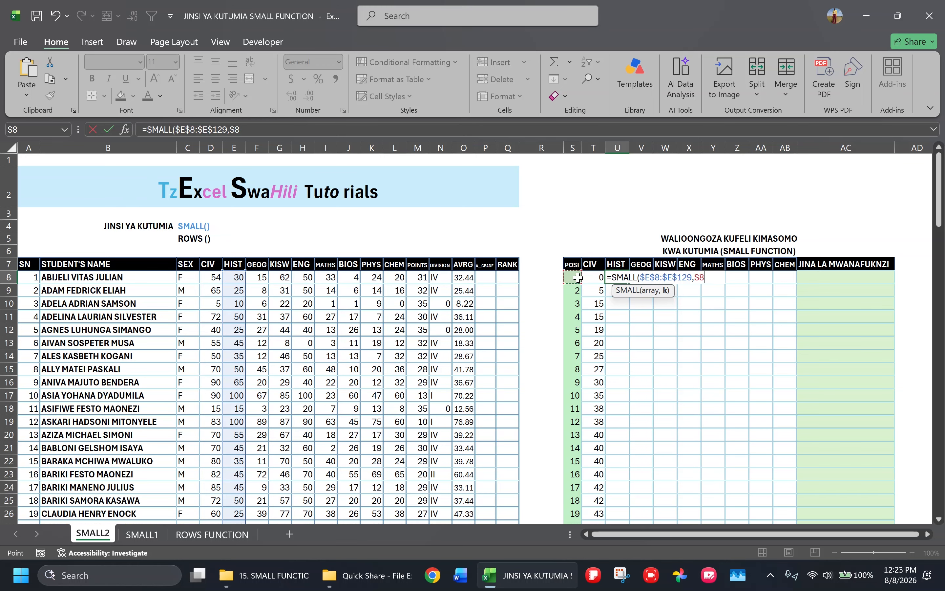
{"action": "type", "text": ")"}
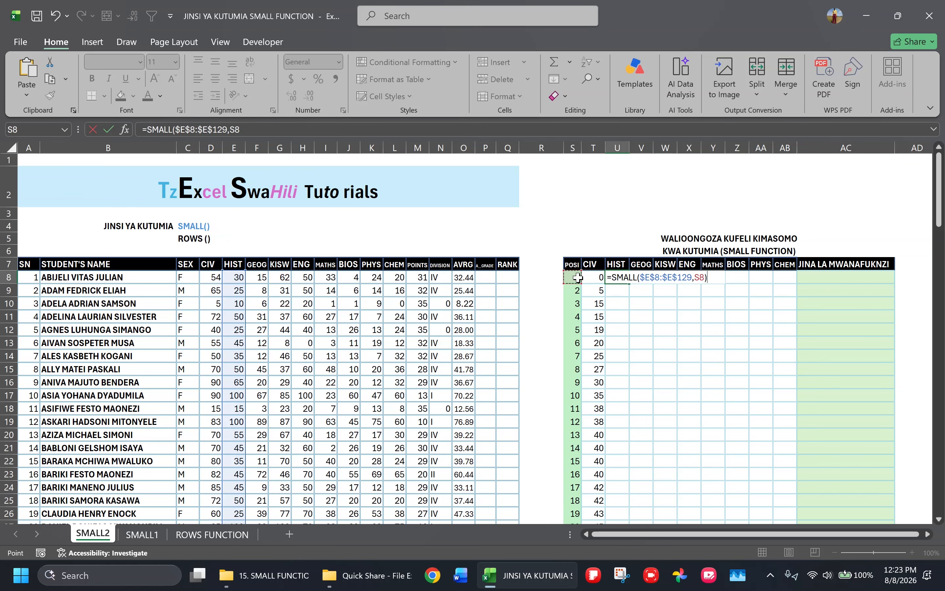
{"action": "key", "text": "ctrl+Return"}
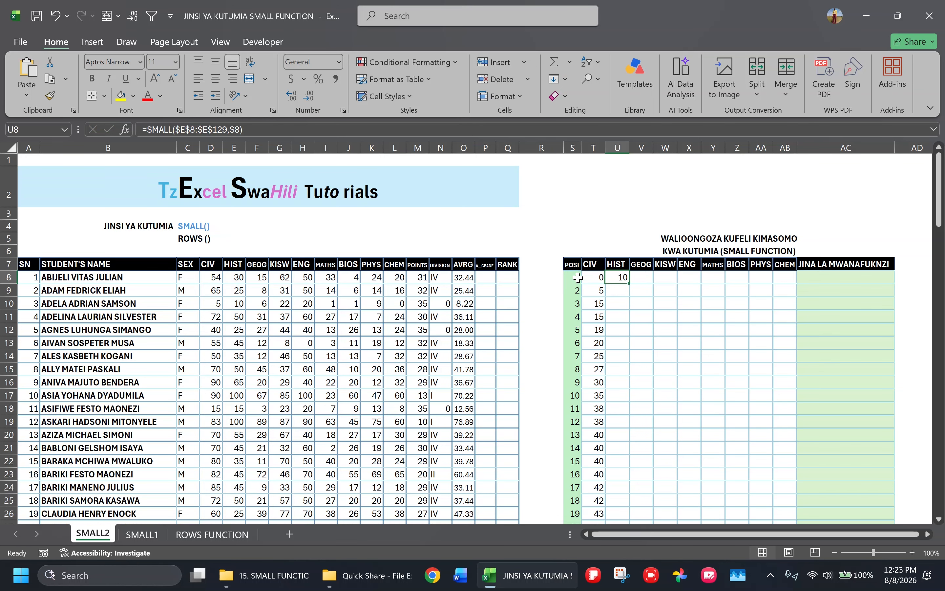
Fill the HIST formula from U8 down to U129
{"action": "double_click", "coordinate": [630, 283]}
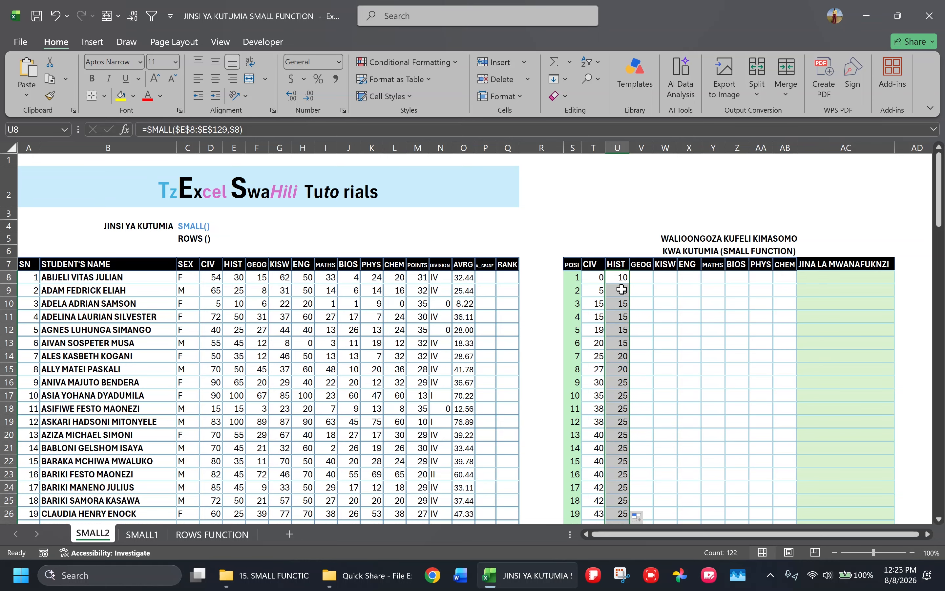
{"action": "left_click", "coordinate": [621, 278]}
{"action": "left_click", "coordinate": [622, 277]}
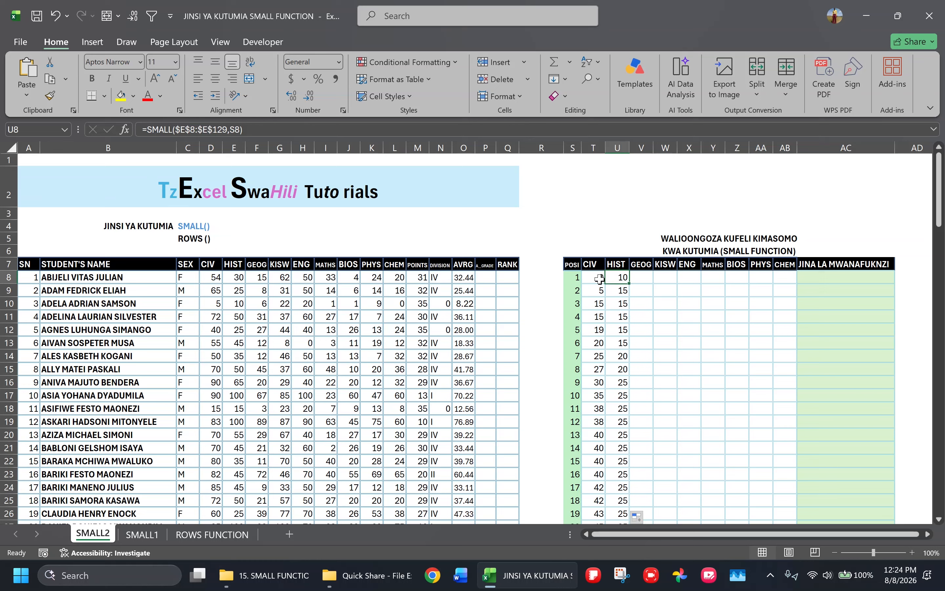
Enter =SMALL($F$8:$F$129,S8) in V8 under GEOG in the ranking table
{"action": "left_click", "coordinate": [640, 278]}
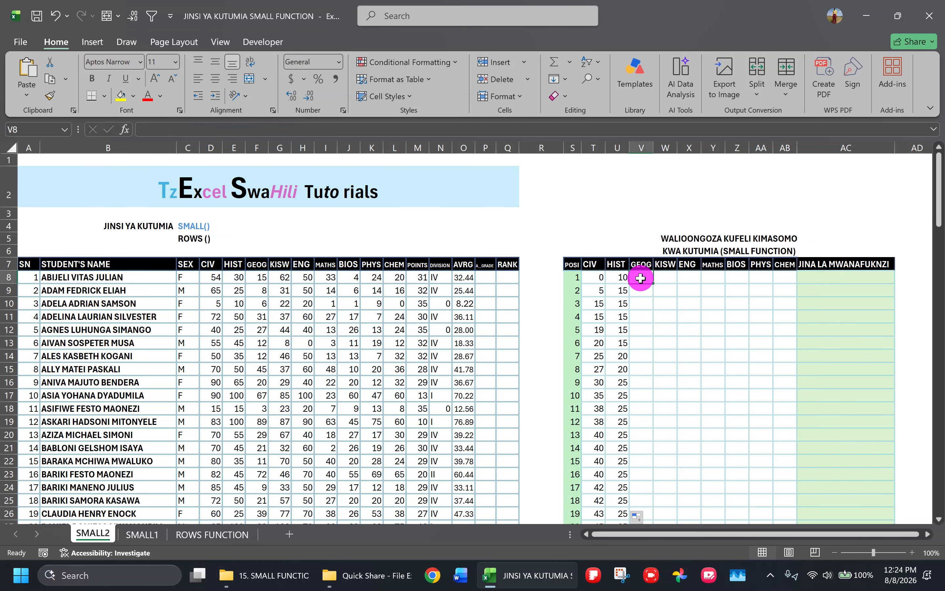
{"action": "type", "text": "=SMALL("}
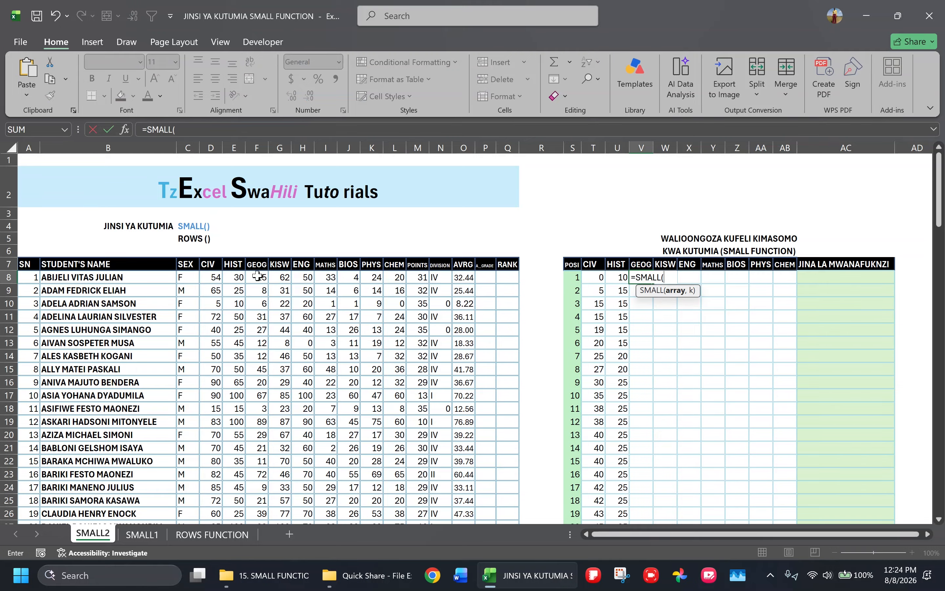
{"action": "left_click_drag", "start_coordinate": [256, 276], "coordinate": [253, 488]}
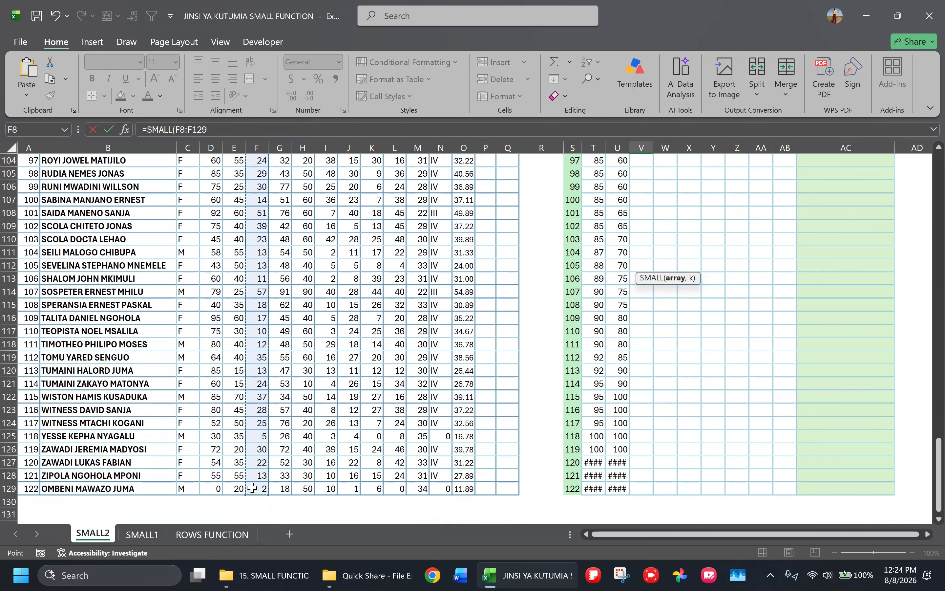
{"action": "key", "text": "F4"}
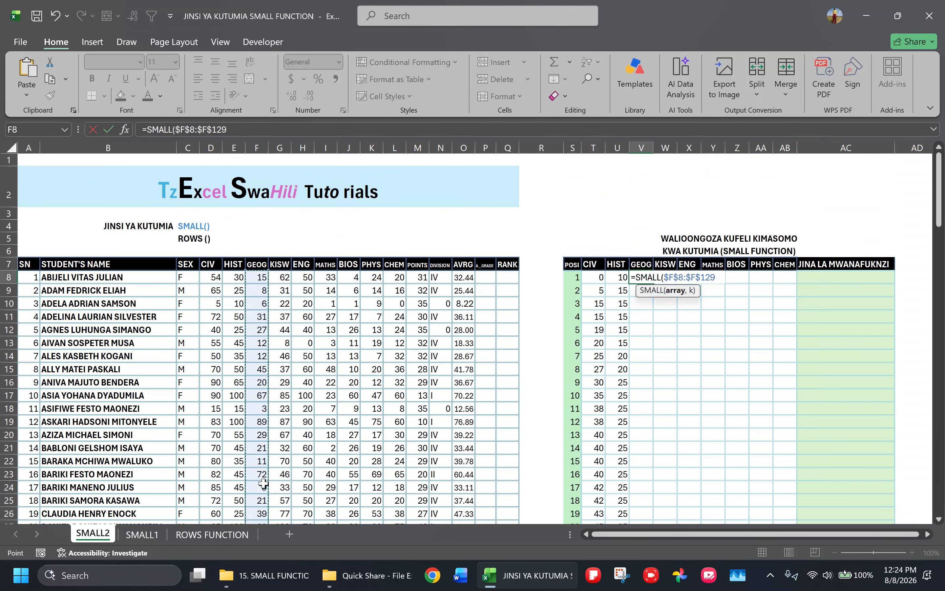
{"action": "left_click", "coordinate": [250, 129]}
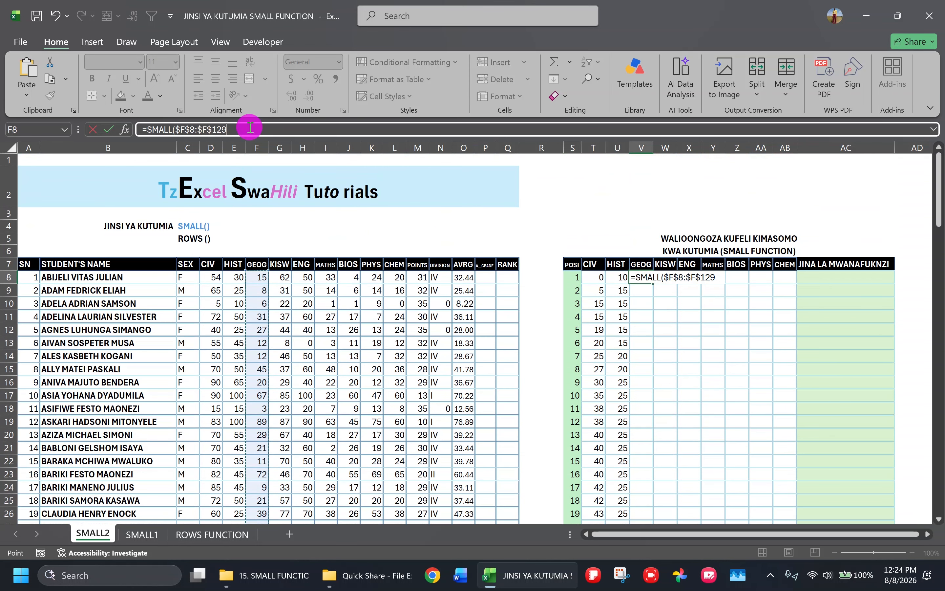
{"action": "type", "text": ","}
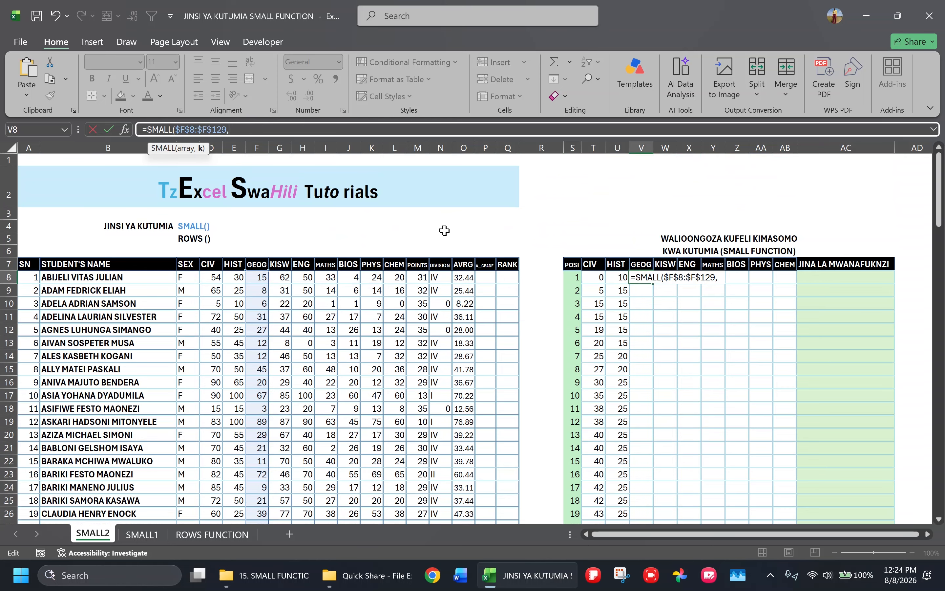
{"action": "left_click", "coordinate": [573, 278]}
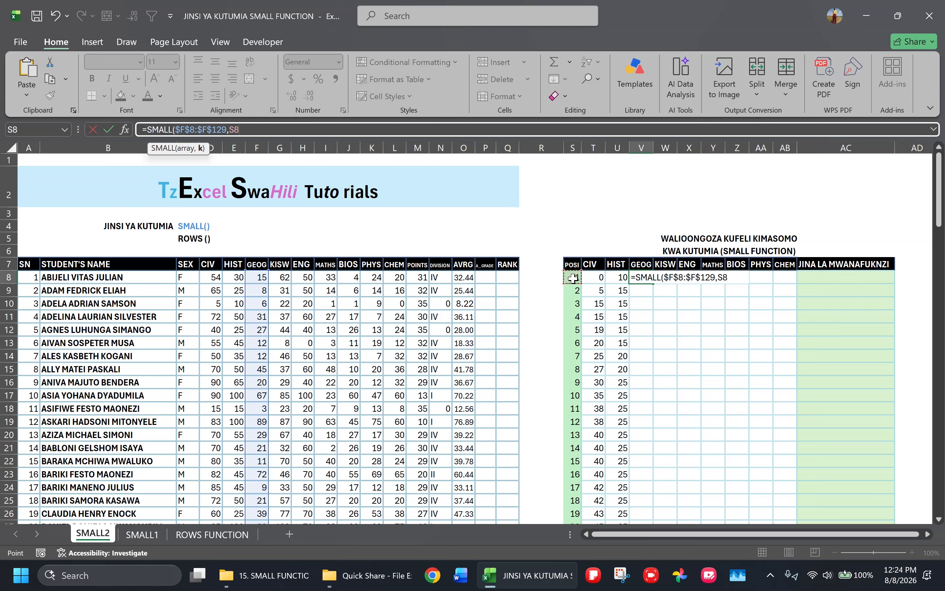
{"action": "key", "text": "ctrl+Return"}
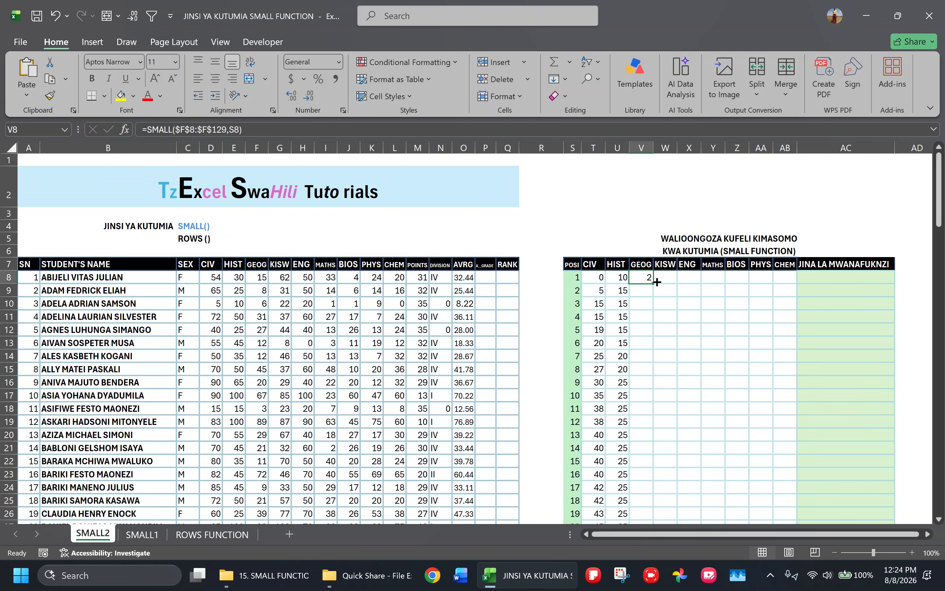
Fill the GEOG formula from V8 down to V129 and check the copied formula in V10
{"action": "left_click_drag", "start_coordinate": [651, 282], "coordinate": [651, 284]}
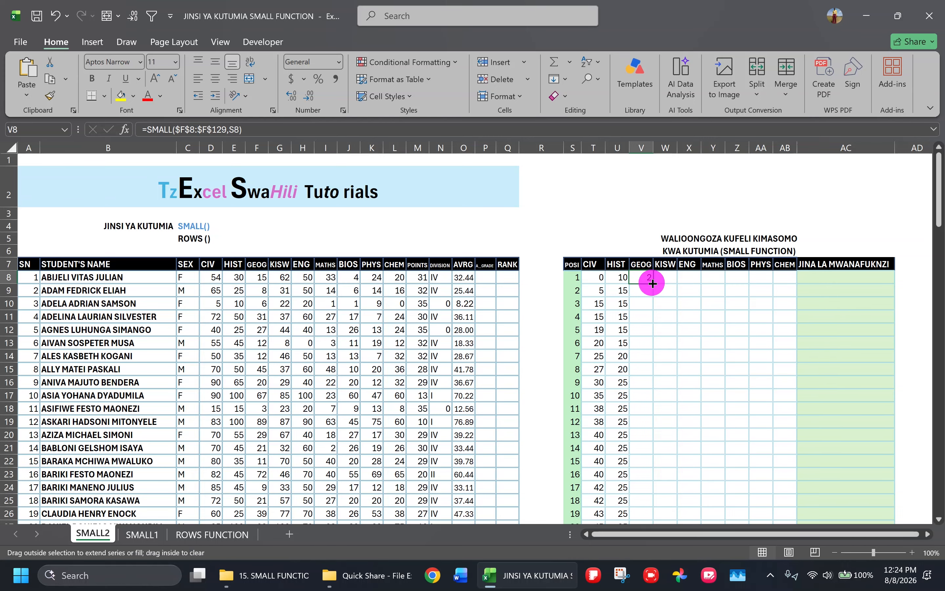
{"action": "double_click", "coordinate": [652, 283]}
{"action": "scroll", "coordinate": [635, 412], "scroll_direction": "down", "scroll_amount": 1}
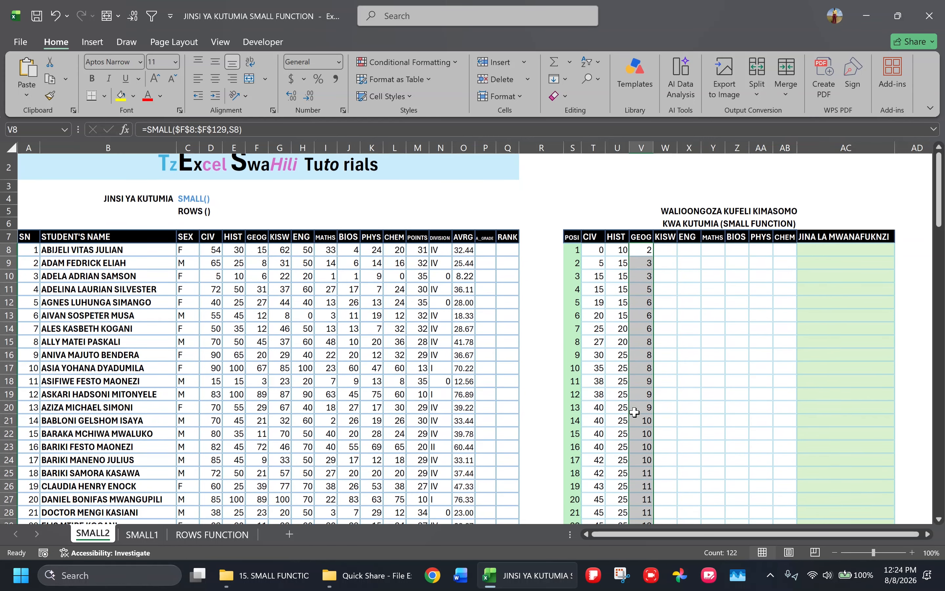
{"action": "left_click", "coordinate": [641, 275]}
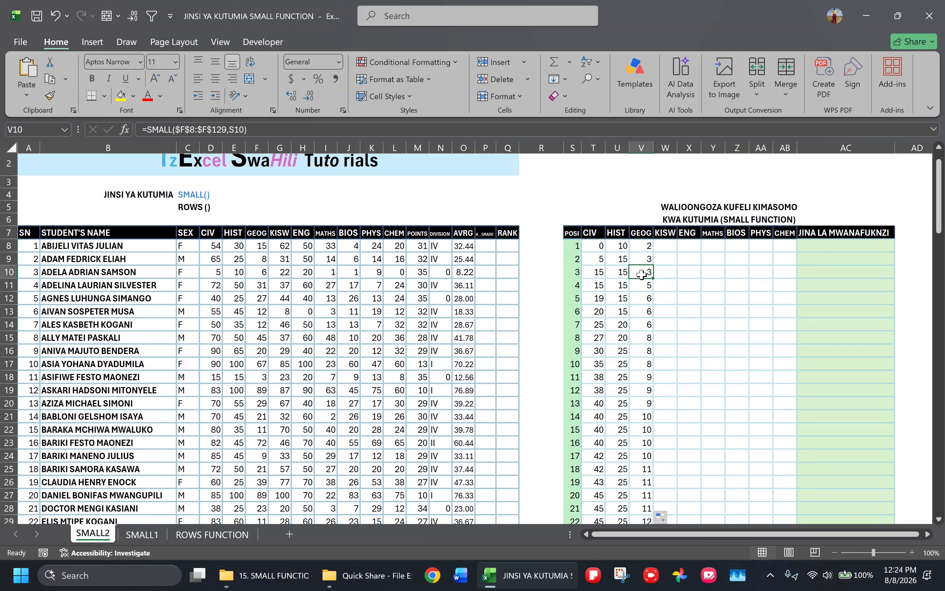
{"action": "scroll", "coordinate": [643, 297], "scroll_direction": "up", "scroll_amount": 2}
Examine the JINA LA MWANAFUKNZI column of the ranking table alongside the STUDENT'S NAME list
{"action": "scroll", "coordinate": [643, 297], "scroll_direction": "right", "scroll_amount": 1}
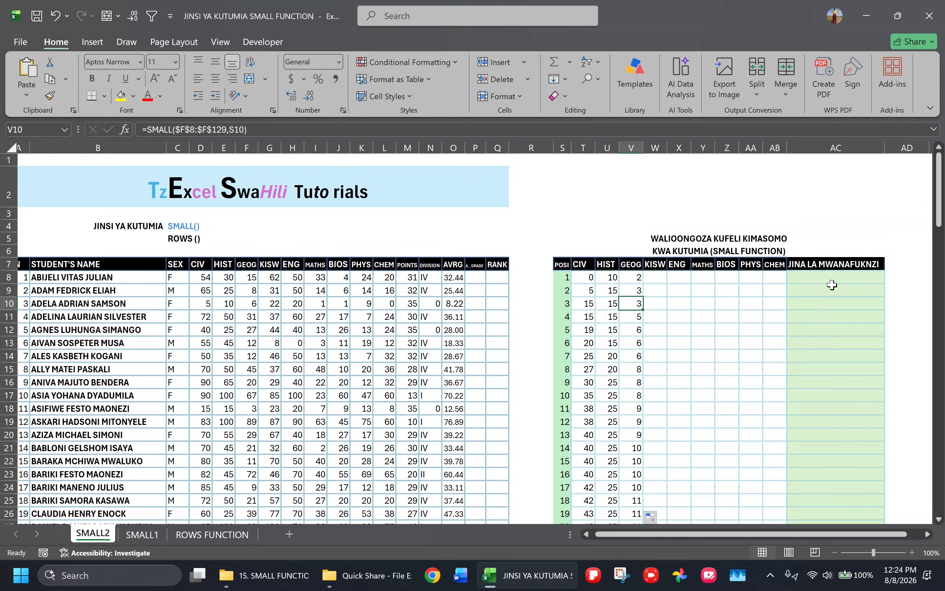
{"action": "left_click", "coordinate": [824, 276]}
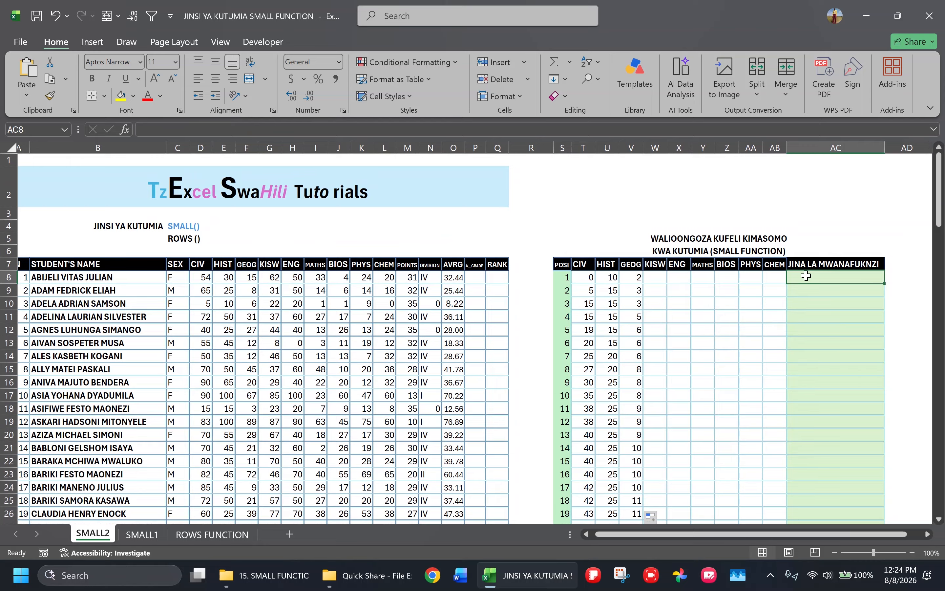
{"action": "left_click", "coordinate": [826, 278]}
{"action": "left_click", "coordinate": [844, 276]}
{"action": "left_click_drag", "start_coordinate": [843, 280], "coordinate": [845, 507]}
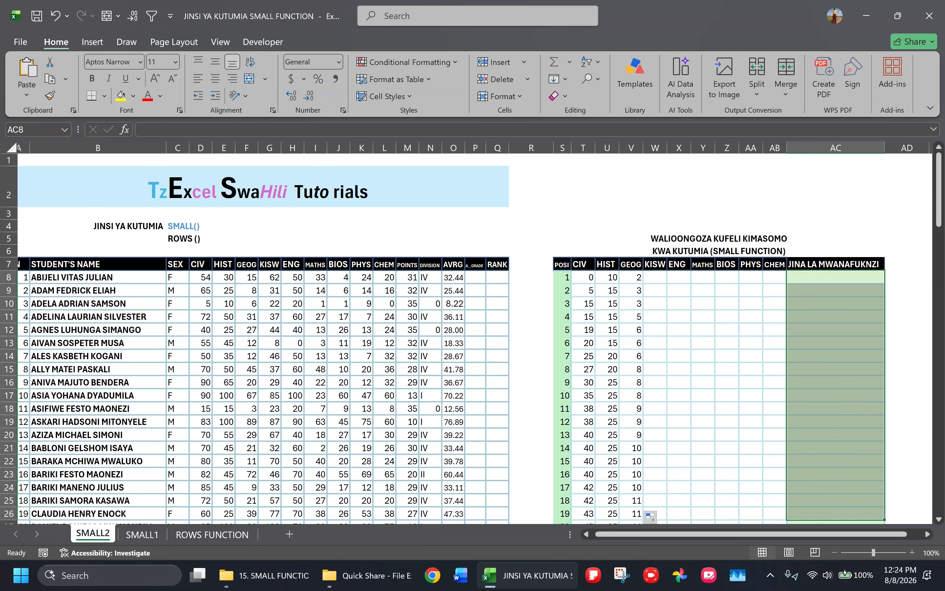
{"action": "mouse_move", "coordinate": [74, 353]}
{"action": "left_mouse_down"}
{"action": "mouse_move", "coordinate": [74, 448]}
{"action": "mouse_move", "coordinate": [68, 344]}
{"action": "left_mouse_up"}
{"action": "scroll", "coordinate": [858, 281], "scroll_direction": "up", "scroll_amount": 1}
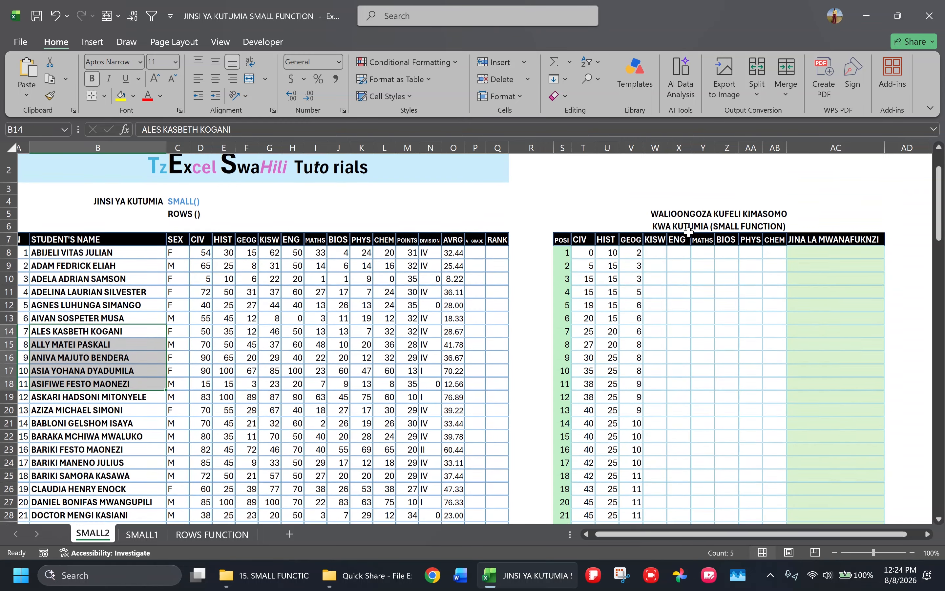
{"action": "left_click", "coordinate": [837, 254]}
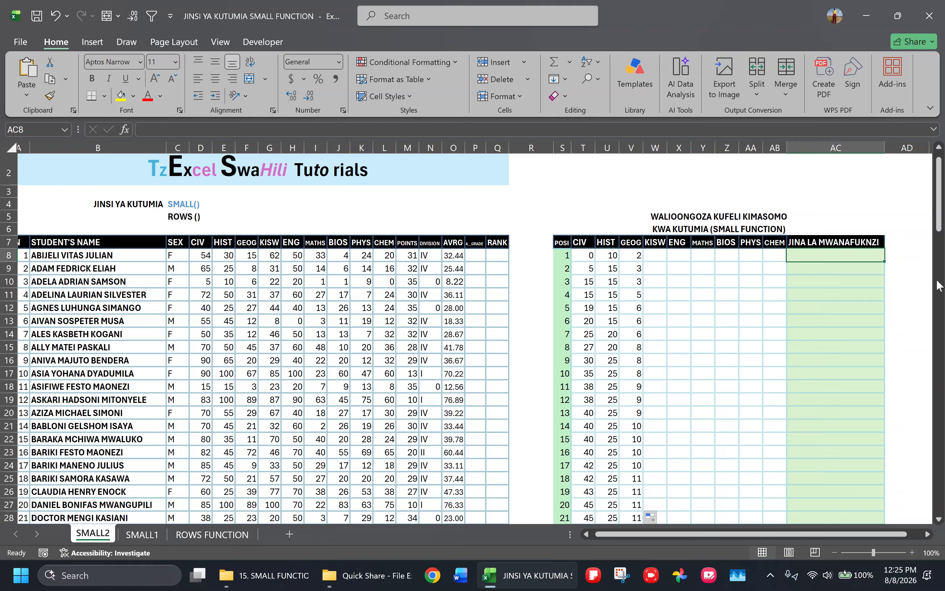
{"action": "left_click", "coordinate": [829, 254]}
{"action": "left_click", "coordinate": [827, 312]}
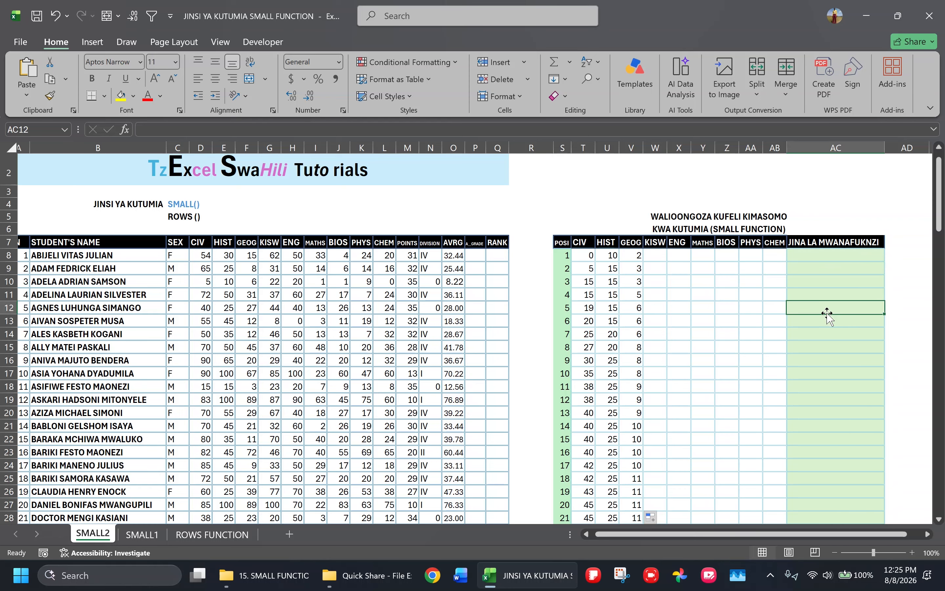
{"action": "scroll", "coordinate": [811, 355], "scroll_direction": "down", "scroll_amount": 2}
{"action": "scroll", "coordinate": [806, 382], "scroll_direction": "up", "scroll_amount": 2}
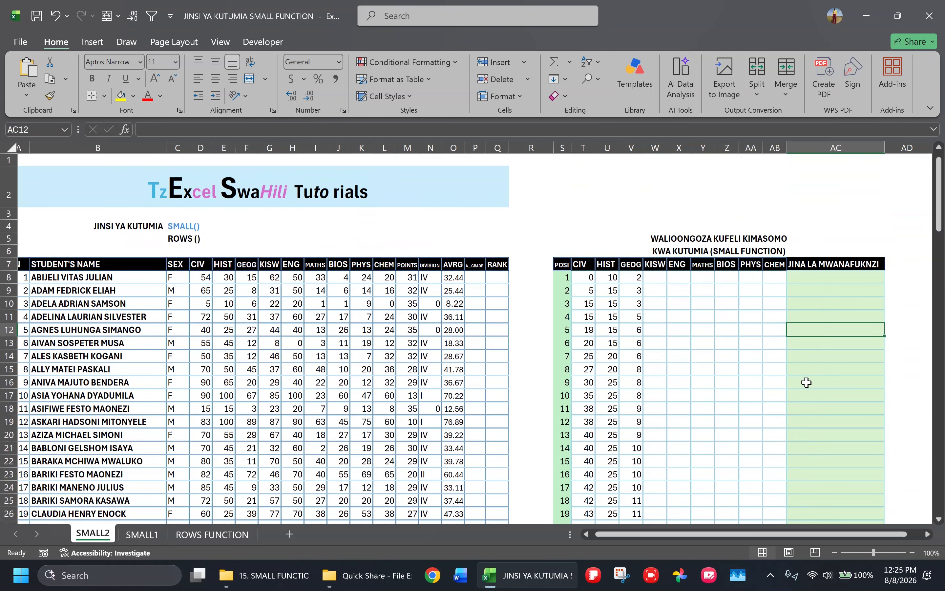